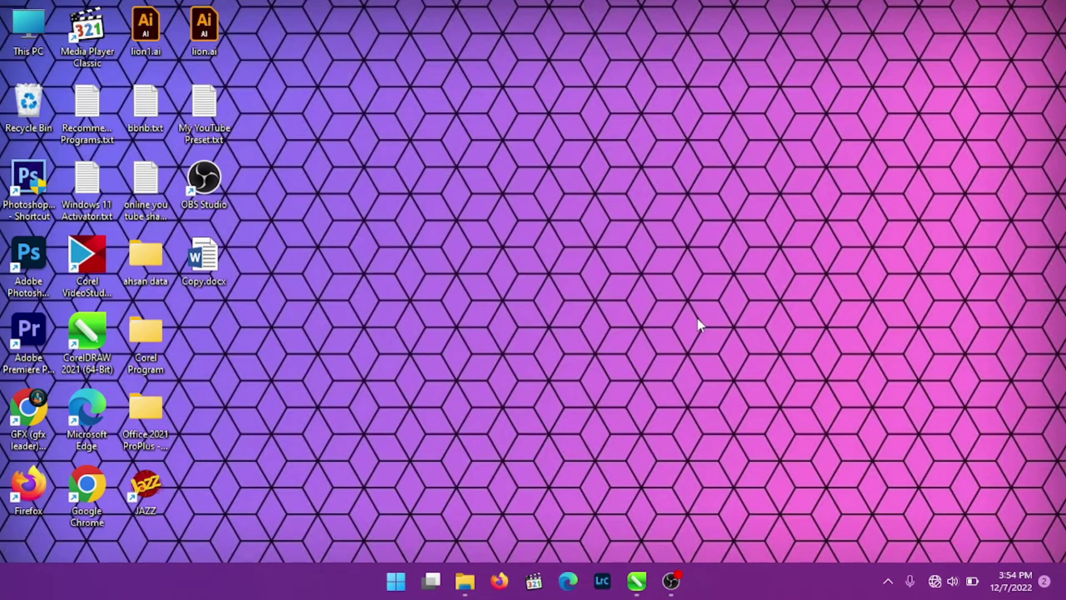
Launch CorelDRAW 2021 from its shortcut on the Windows desktop.
{"action": "right_click", "coordinate": [736, 282]}
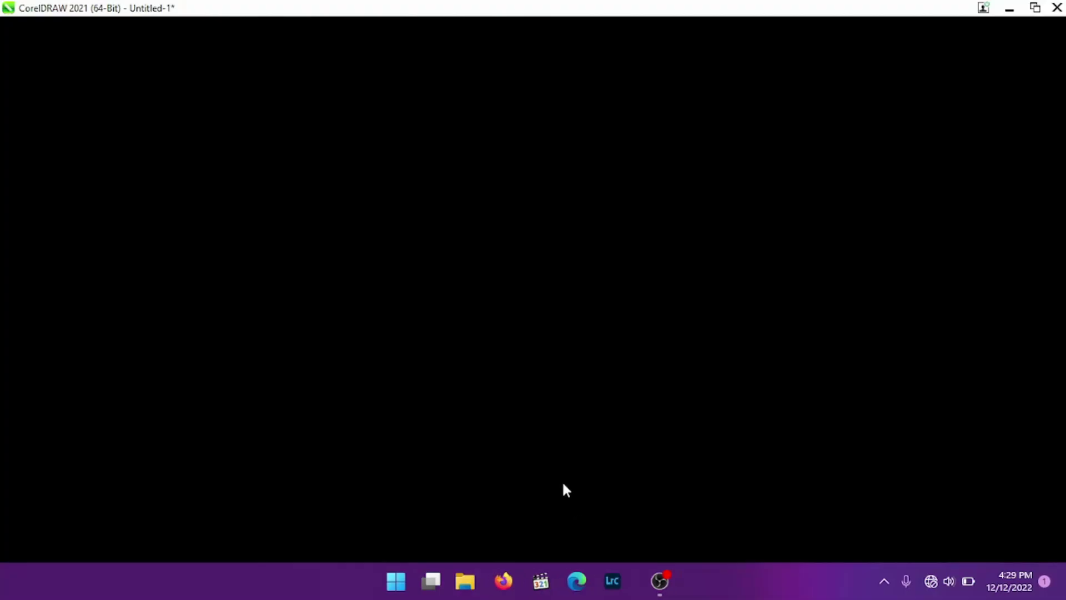
Switch to the cvvcvcv.cdr shortcut-keys chart and zoom it to 67%.
{"action": "scroll", "coordinate": [548, 411], "scroll_direction": "down", "scroll_amount": 1}
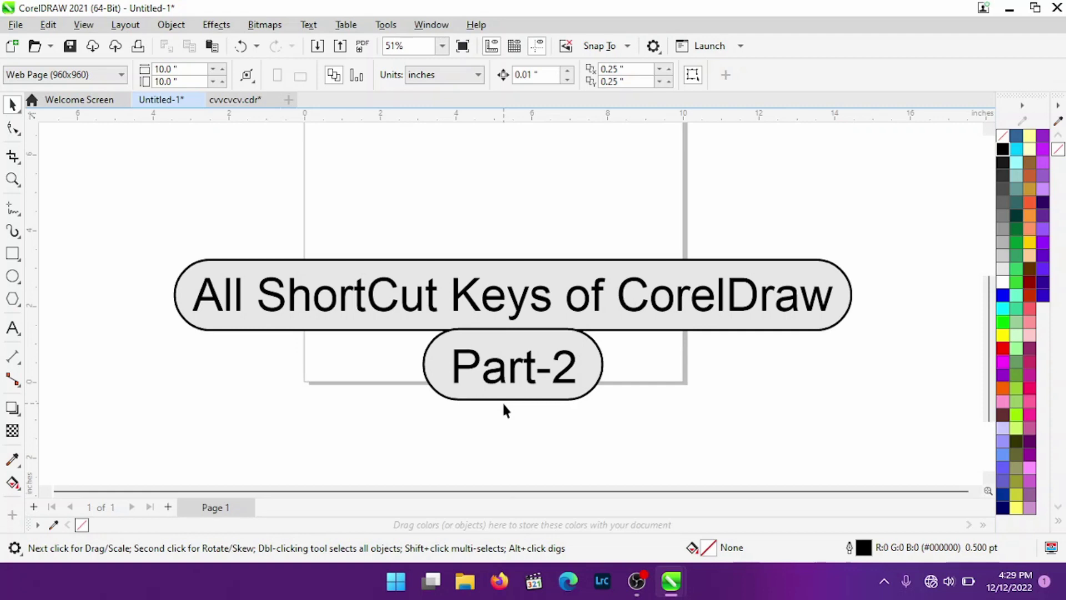
{"action": "left_click", "coordinate": [250, 100]}
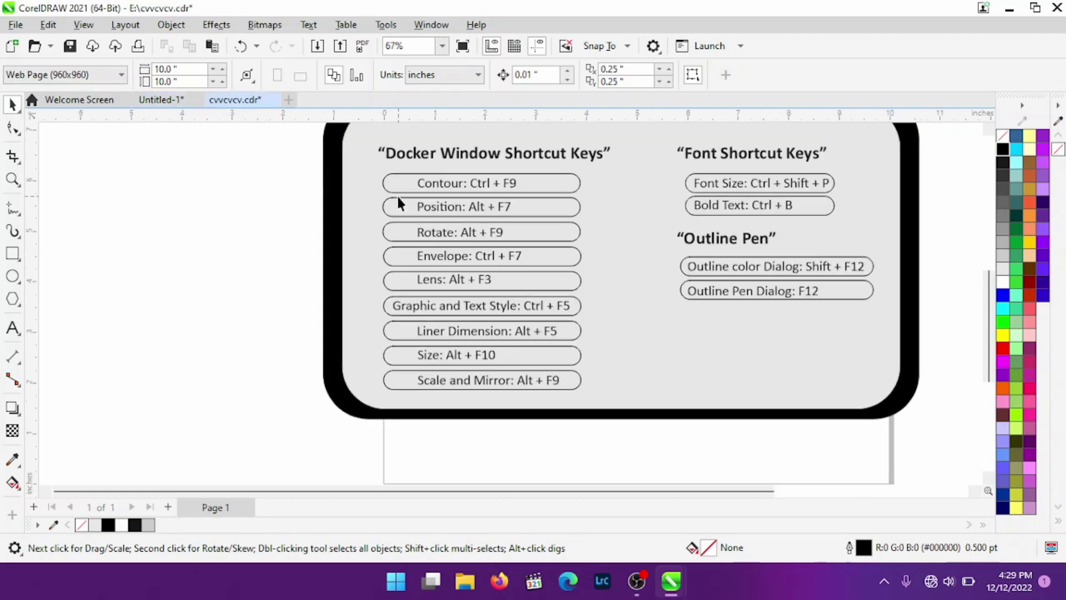
{"action": "scroll", "coordinate": [472, 245], "scroll_direction": "down", "scroll_amount": 1}
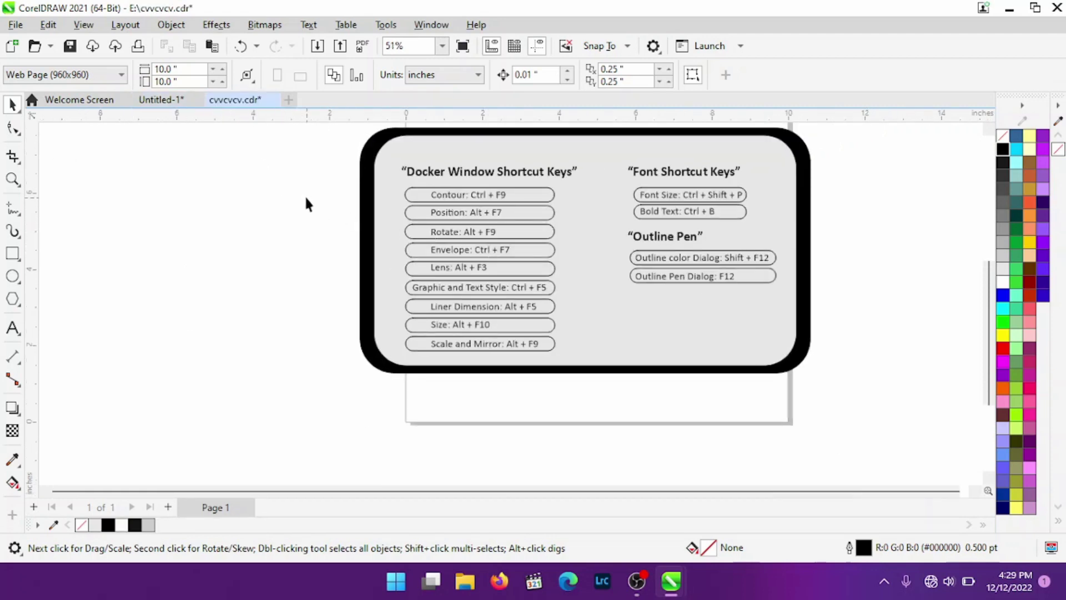
{"action": "scroll", "coordinate": [133, 209], "scroll_direction": "up", "scroll_amount": 1}
{"action": "scroll", "coordinate": [472, 244], "scroll_direction": "up", "scroll_amount": 1}
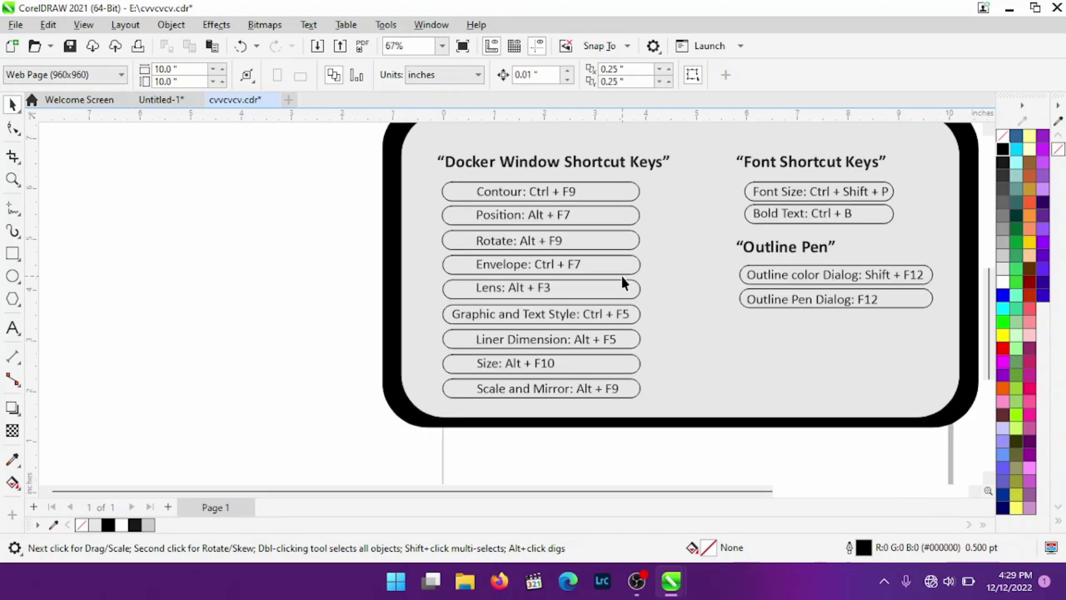
With the Contour docker open (Ctrl+F9), draw two tall rectangles left of the chart.
{"action": "key", "text": "ctrl+F9"}
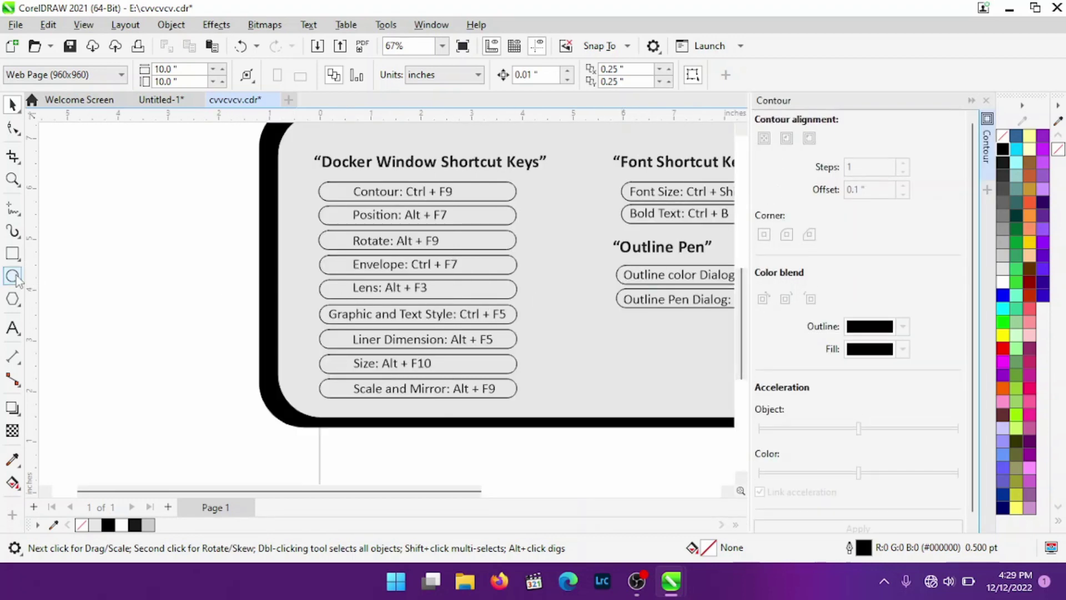
{"action": "left_click", "coordinate": [12, 253]}
{"action": "left_click_drag", "start_coordinate": [74, 205], "coordinate": [128, 292]}
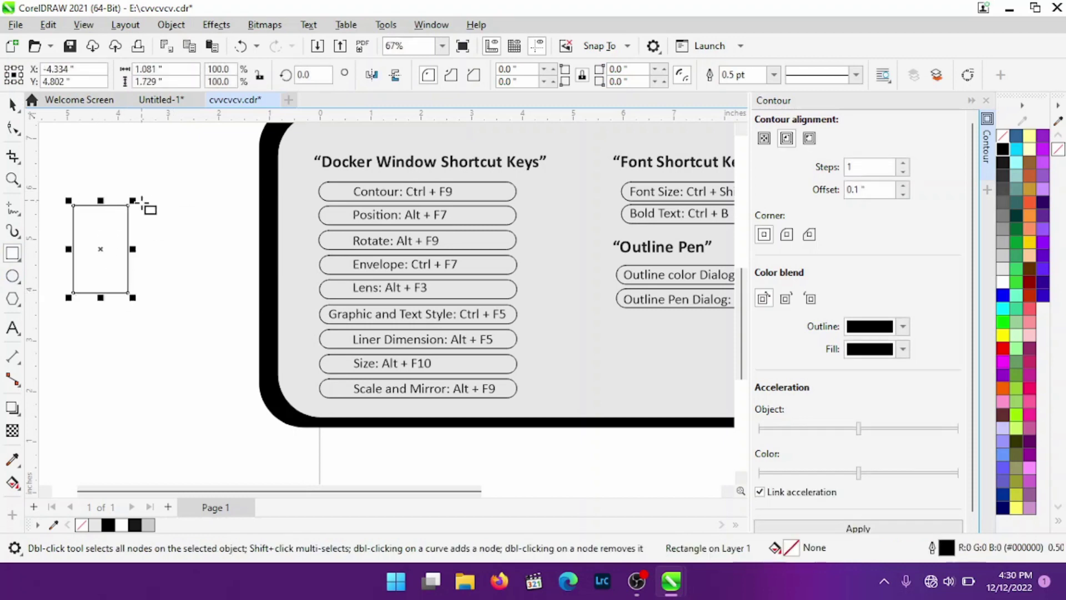
{"action": "left_click_drag", "start_coordinate": [140, 203], "coordinate": [179, 292]}
Fill the right rectangle light green and the left rectangle dark grey.
{"action": "left_click", "coordinate": [11, 104]}
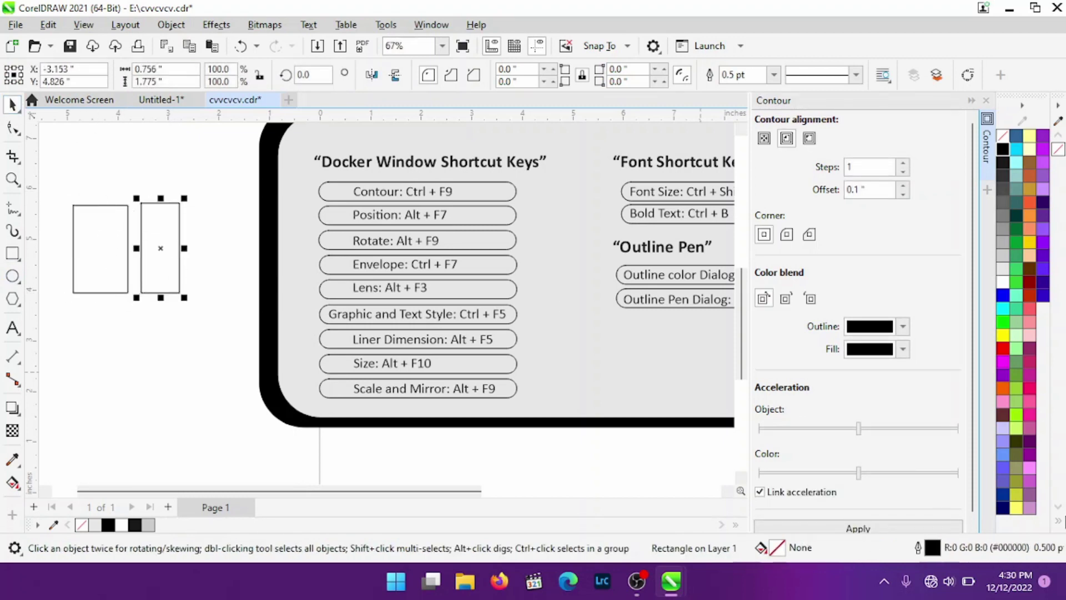
{"action": "left_click", "coordinate": [1015, 336]}
{"action": "key", "text": "Tab"}
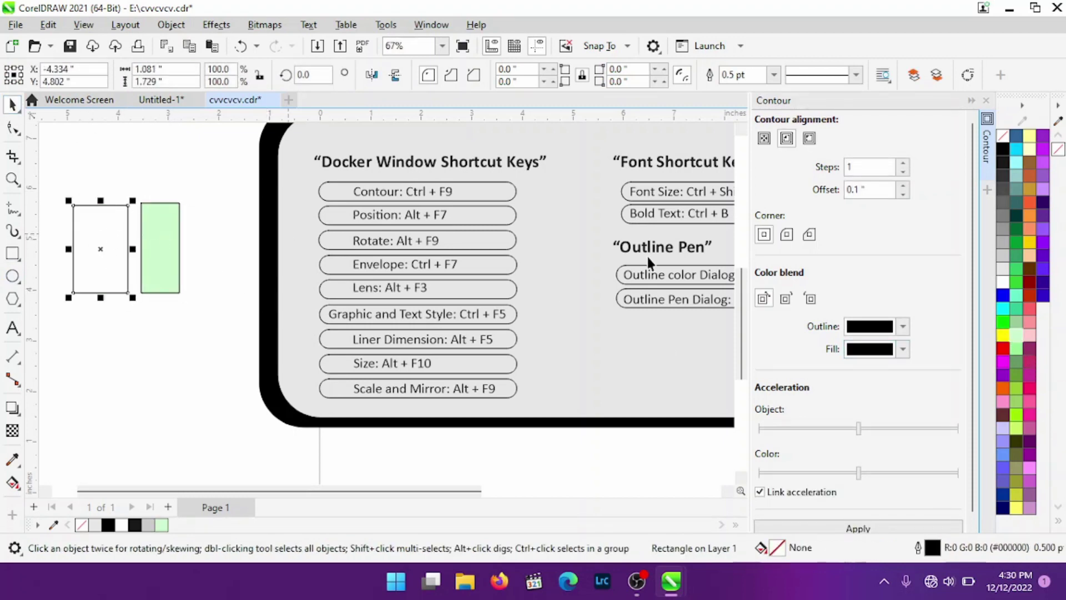
{"action": "left_click", "coordinate": [1003, 208]}
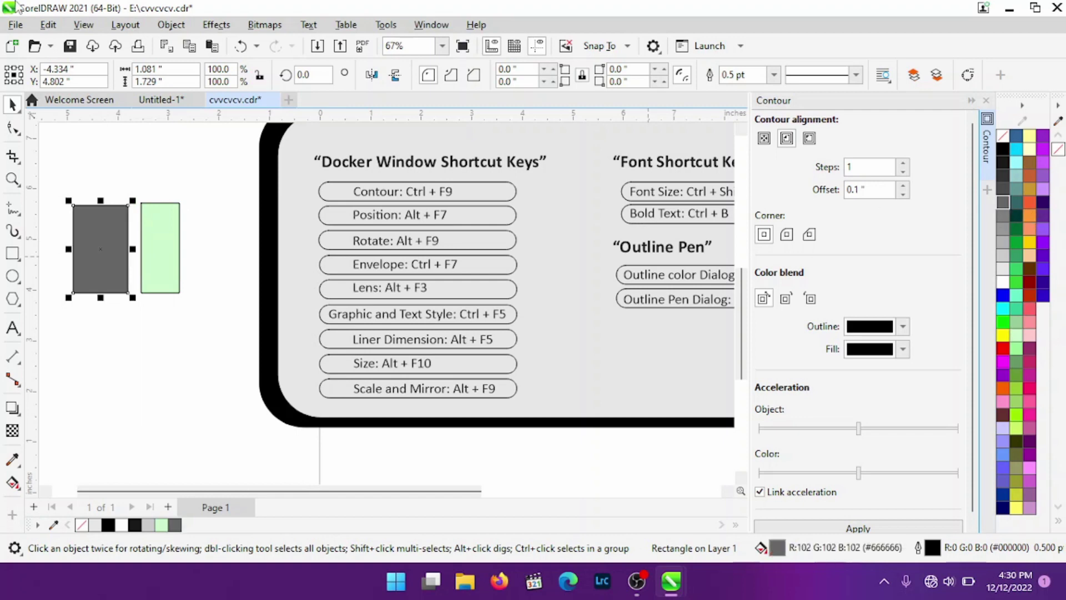
Lower the contour object and colour acceleration, then close the Contour docker.
{"action": "scroll", "coordinate": [902, 395], "scroll_direction": "down", "scroll_amount": 1}
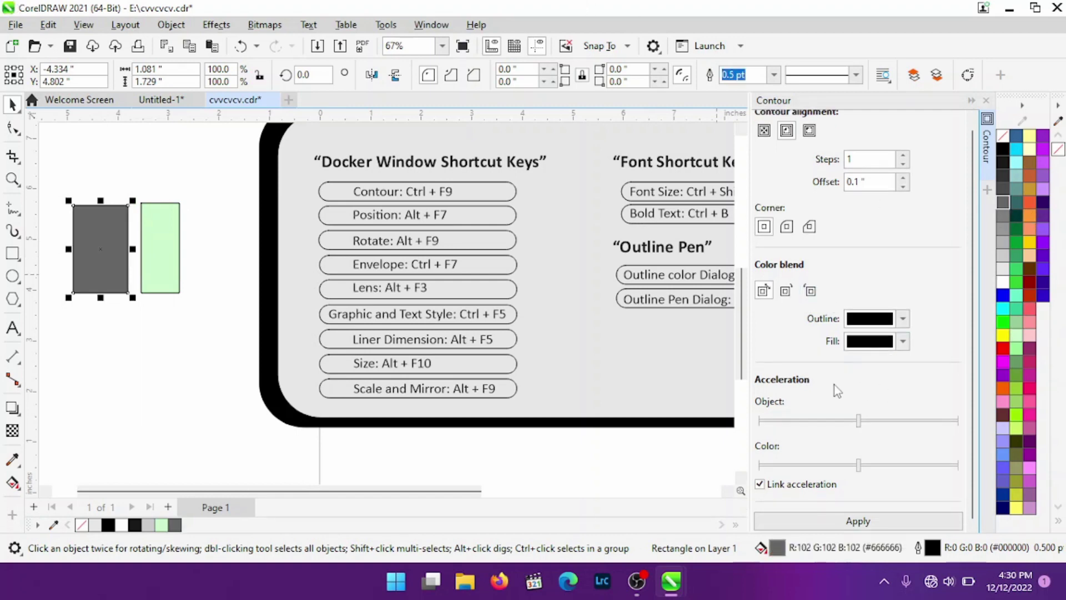
{"action": "left_click_drag", "start_coordinate": [858, 464], "coordinate": [812, 464]}
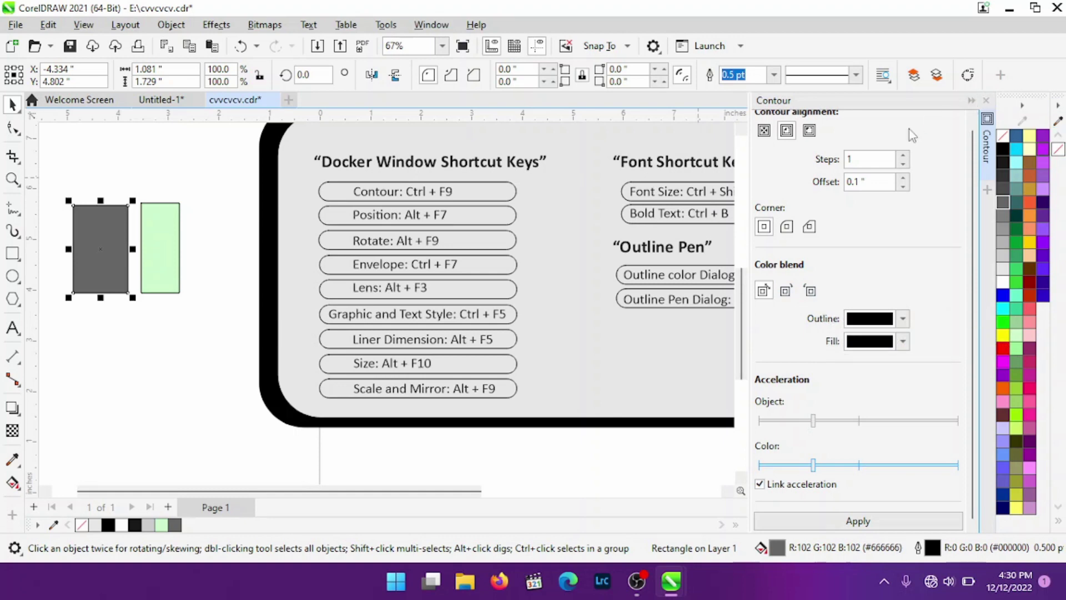
{"action": "left_click", "coordinate": [241, 218]}
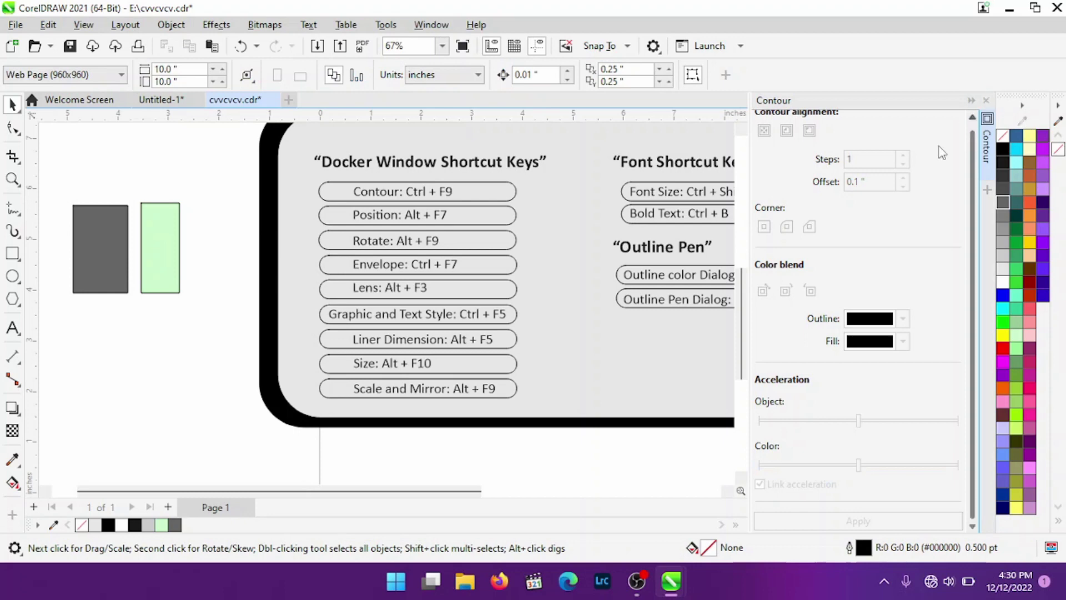
{"action": "left_click", "coordinate": [986, 100]}
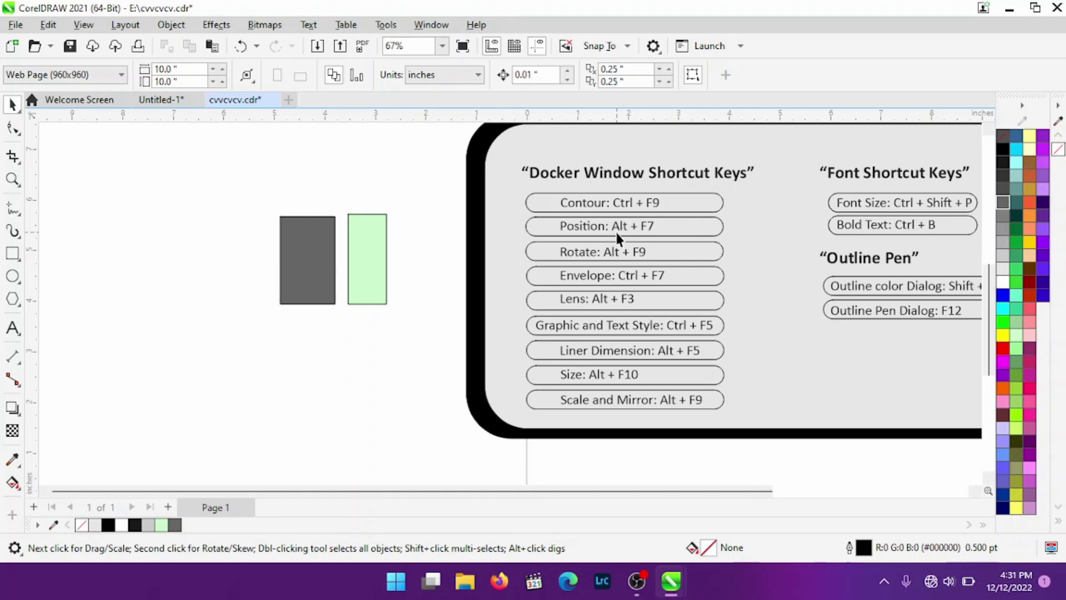
{"action": "key", "text": "alt+F7"}
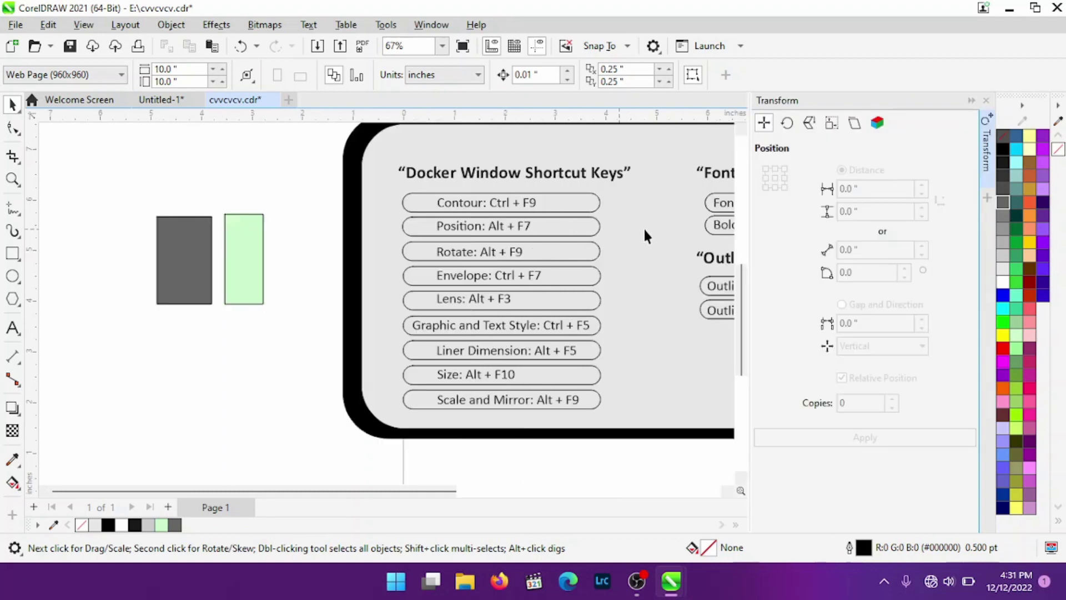
{"action": "left_click", "coordinate": [199, 259]}
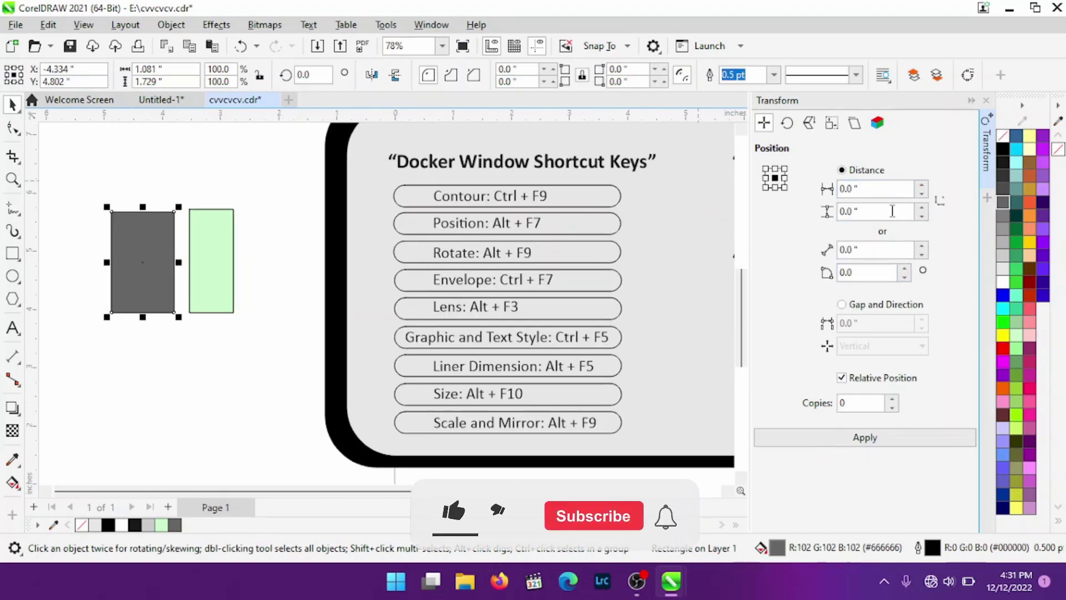
{"action": "left_click", "coordinate": [784, 187]}
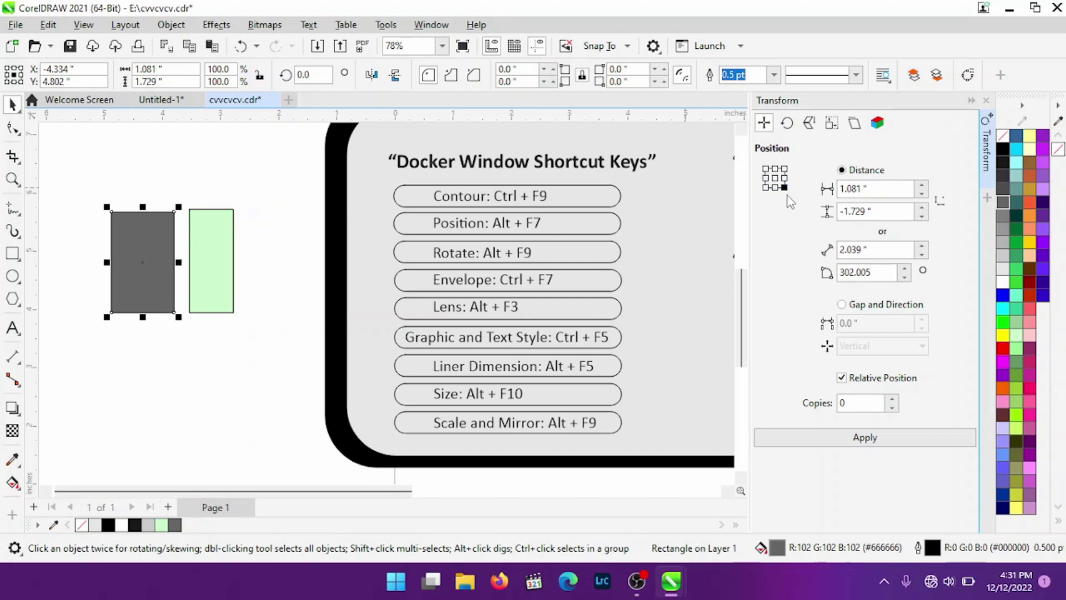
{"action": "left_click", "coordinate": [783, 168]}
{"action": "left_click", "coordinate": [766, 187]}
{"action": "left_click", "coordinate": [787, 125]}
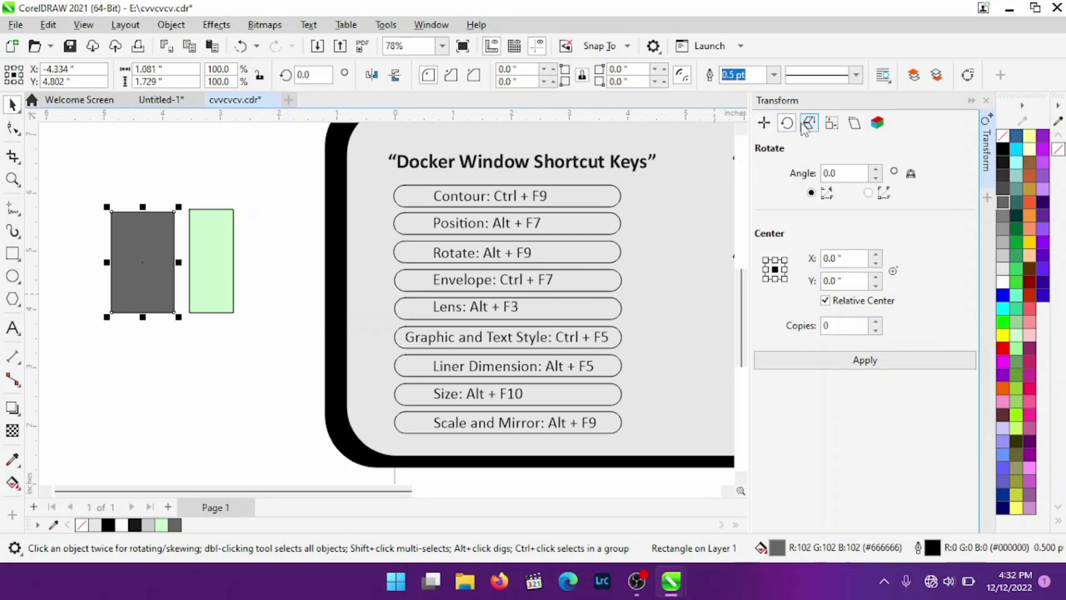
{"action": "left_click", "coordinate": [811, 127]}
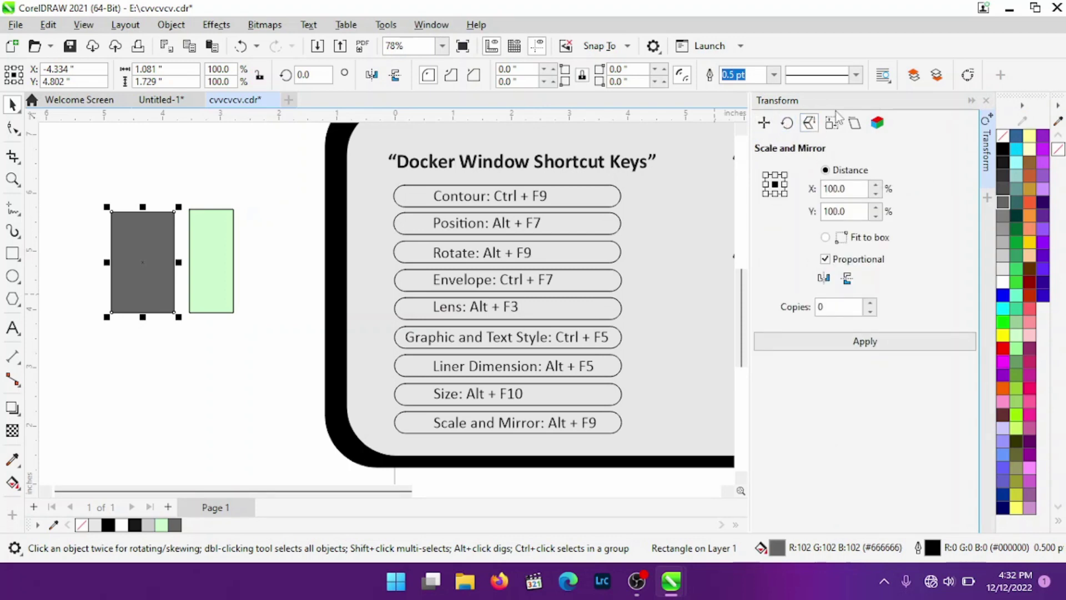
{"action": "left_click", "coordinate": [831, 123]}
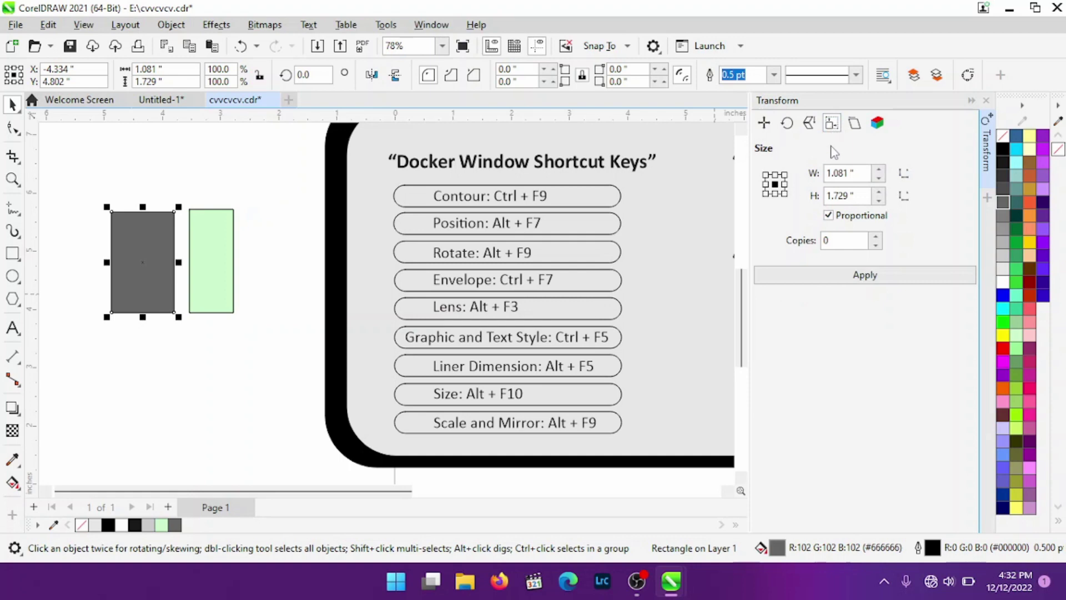
{"action": "left_click", "coordinate": [854, 126]}
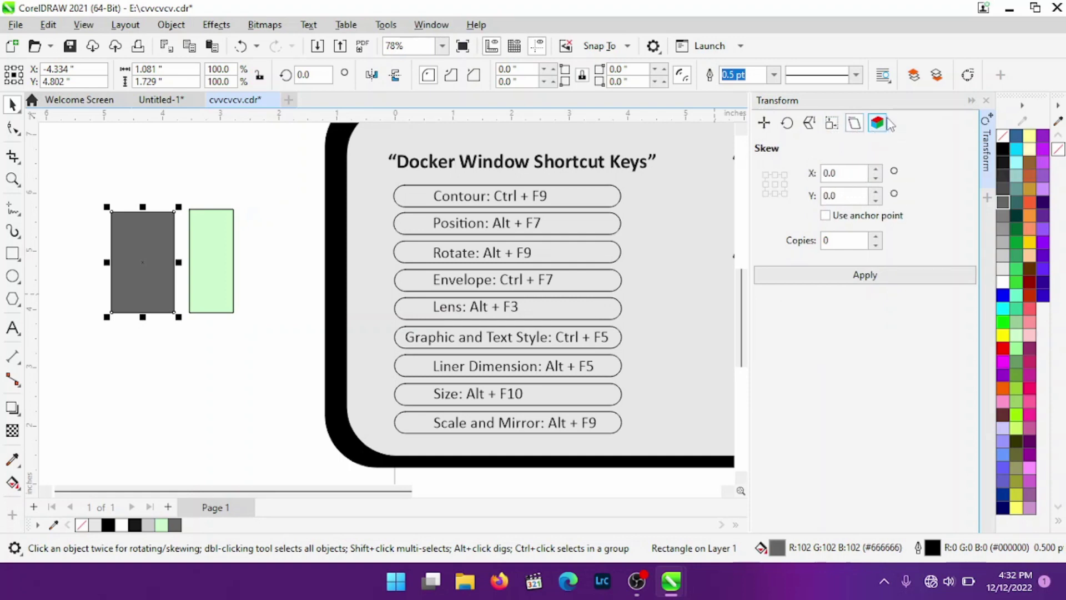
{"action": "left_click", "coordinate": [877, 123]}
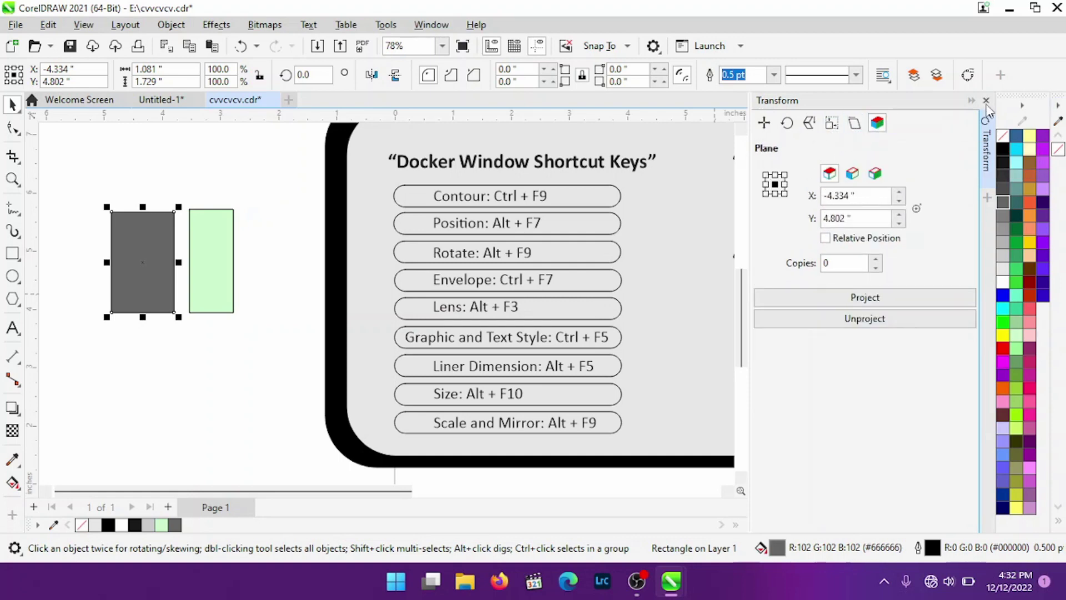
{"action": "left_click", "coordinate": [986, 100]}
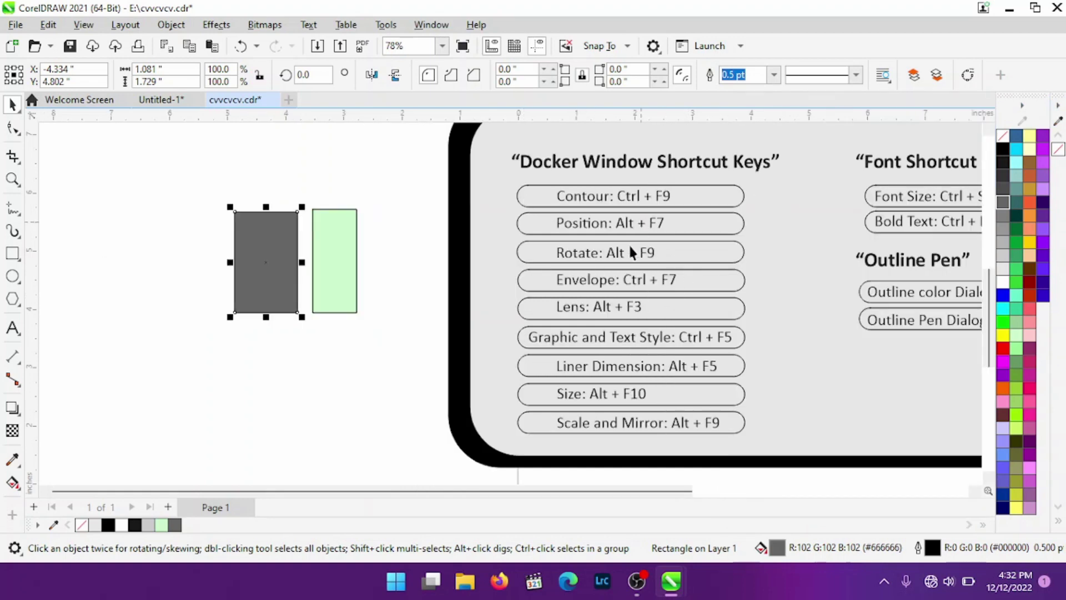
{"action": "left_click", "coordinate": [579, 259]}
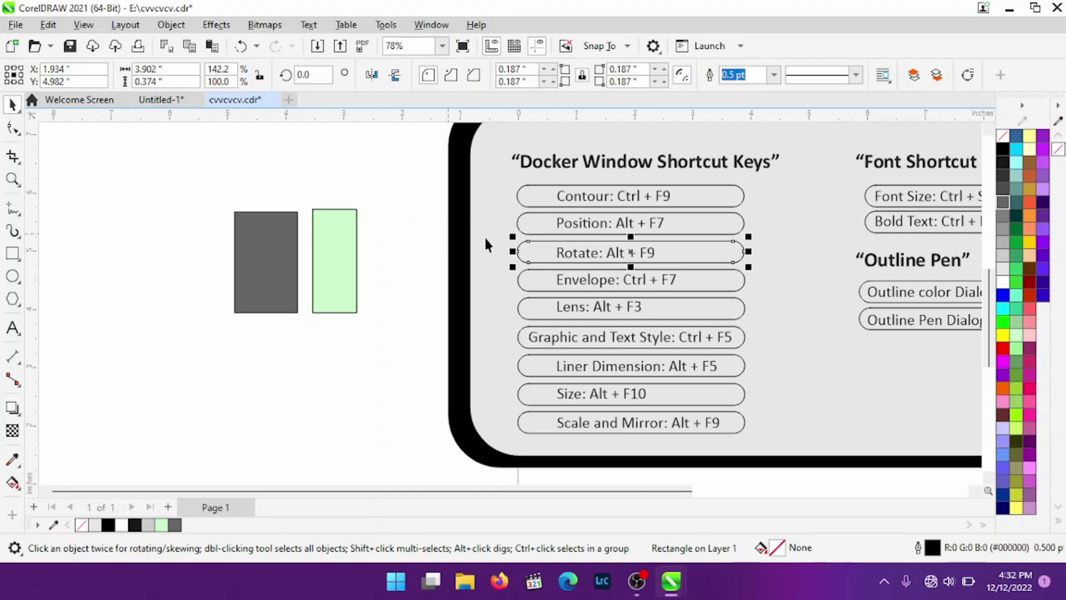
{"action": "left_click", "coordinate": [430, 299]}
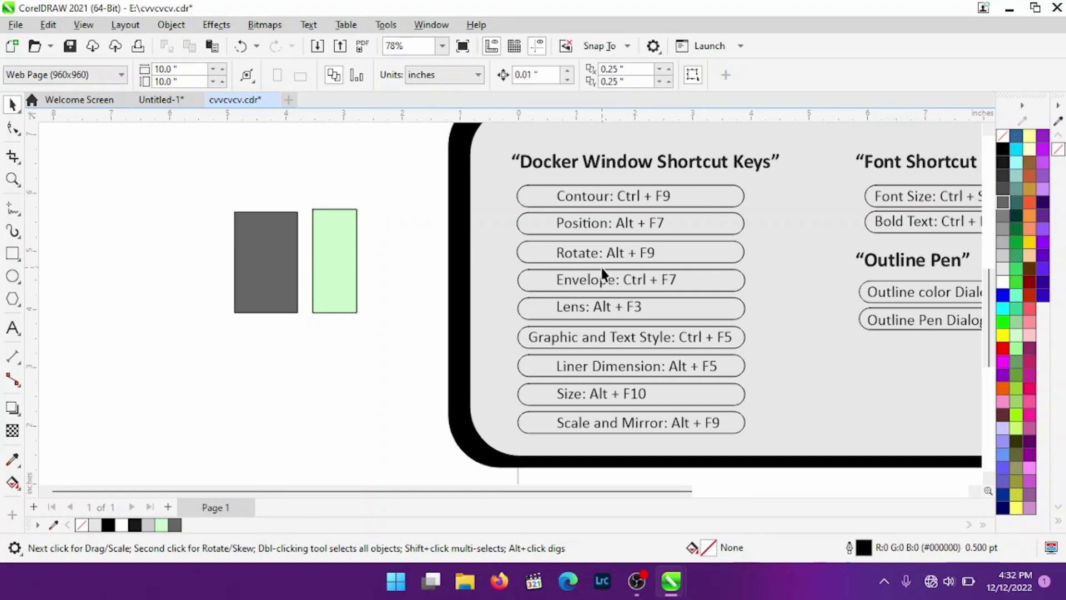
{"action": "key", "text": "alt+F9"}
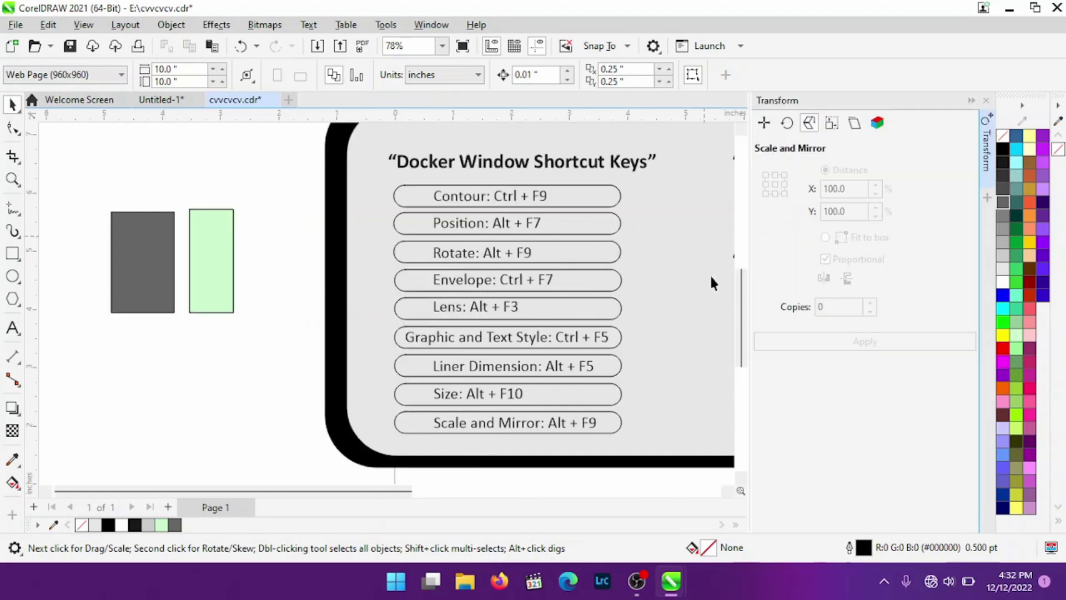
{"action": "left_click", "coordinate": [986, 100]}
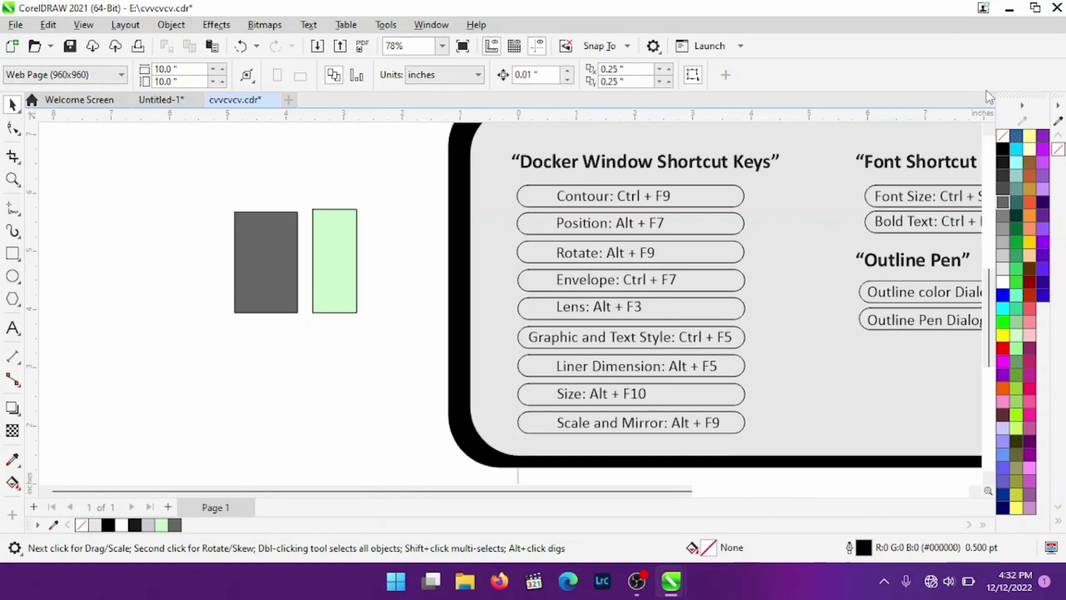
{"action": "key", "text": "alt+F9"}
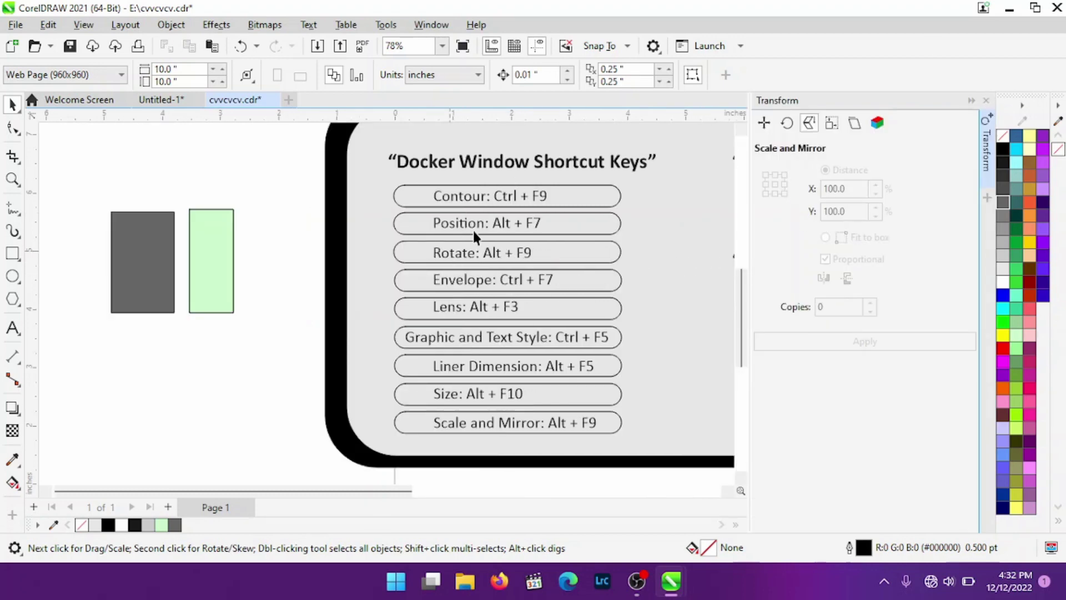
{"action": "left_click", "coordinate": [785, 125]}
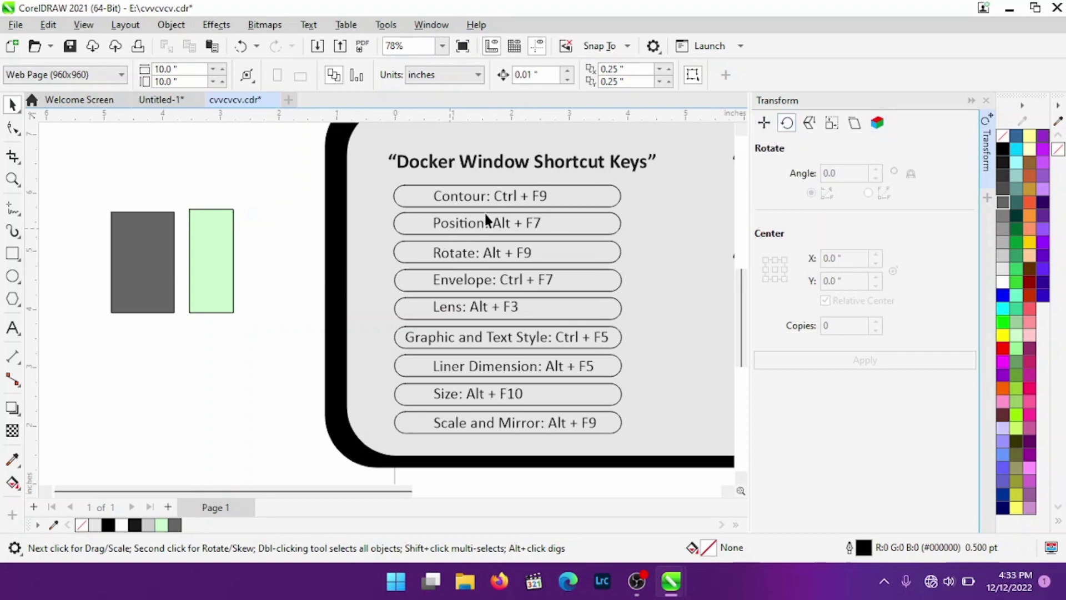
{"action": "left_click", "coordinate": [987, 102]}
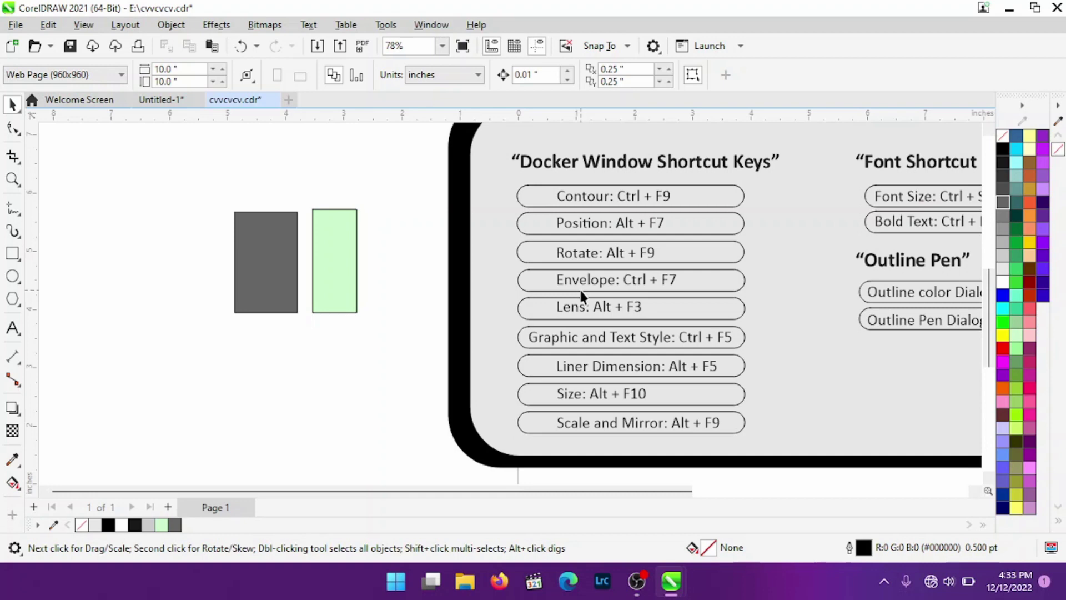
Warp the dark grey rectangle with an envelope preset and drag its right-side nodes outward.
{"action": "key", "text": "ctrl+F7"}
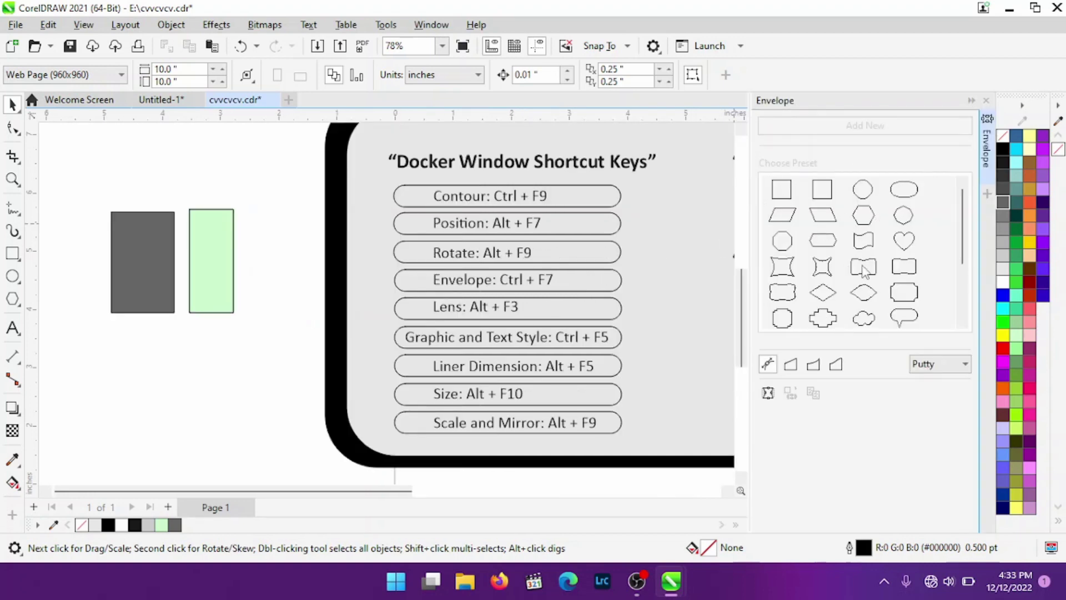
{"action": "left_click", "coordinate": [174, 264]}
{"action": "left_click", "coordinate": [831, 321]}
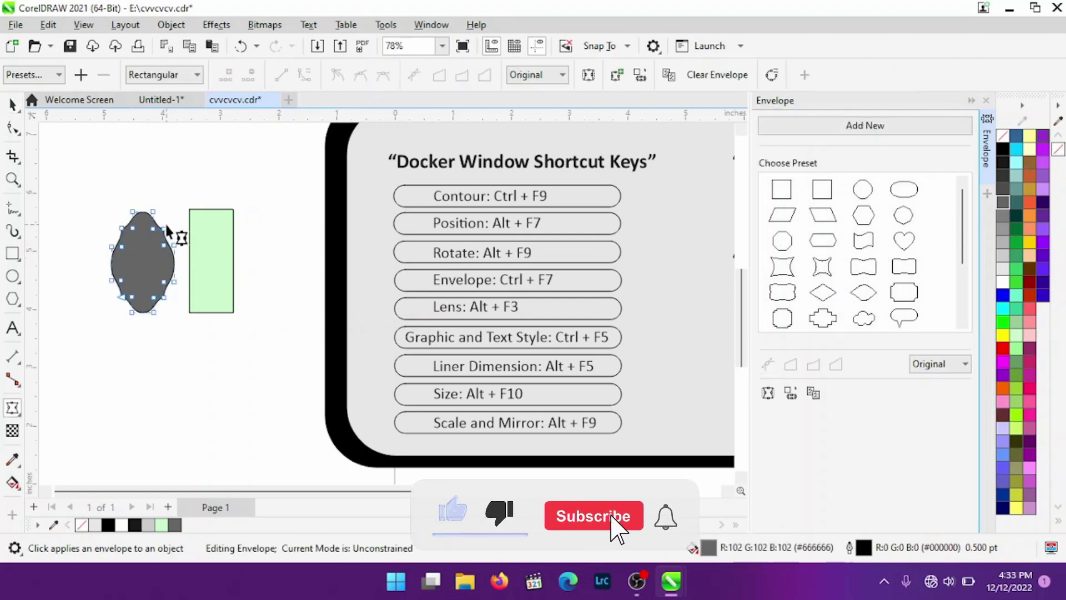
{"action": "left_click_drag", "start_coordinate": [165, 228], "coordinate": [176, 220]}
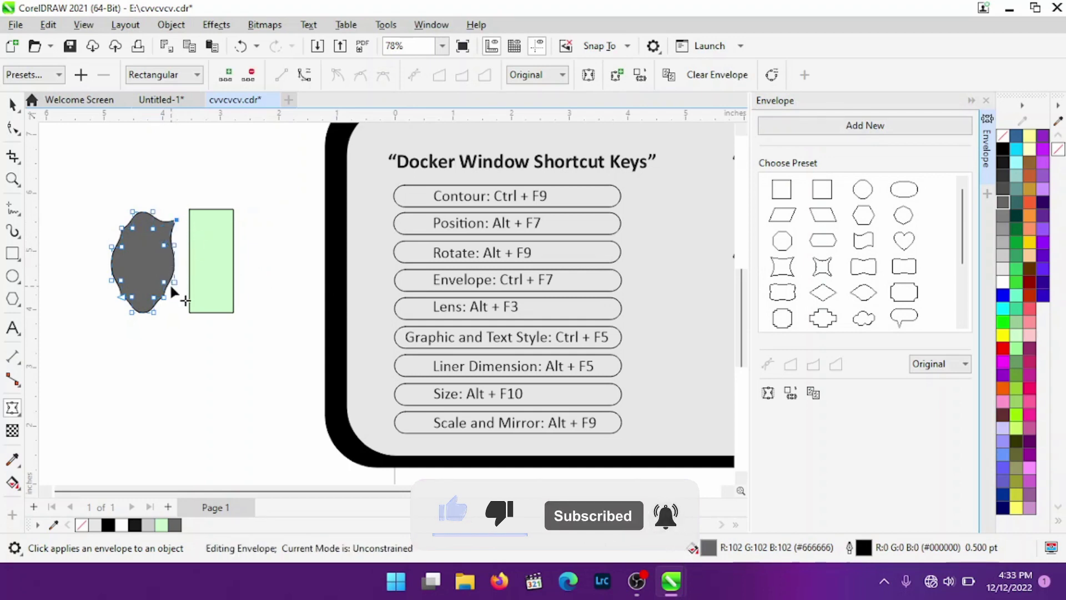
{"action": "left_click_drag", "start_coordinate": [169, 282], "coordinate": [182, 321]}
{"action": "left_click", "coordinate": [160, 305]}
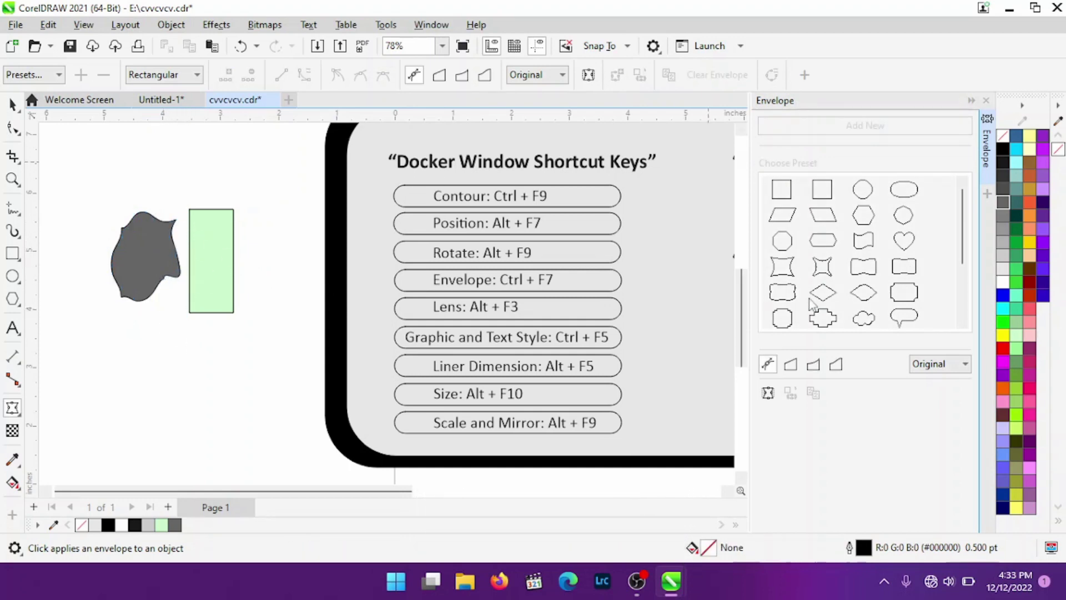
Reshape the light-green rectangle with envelope presets into a tapered shape, then close the docker.
{"action": "left_click", "coordinate": [211, 254]}
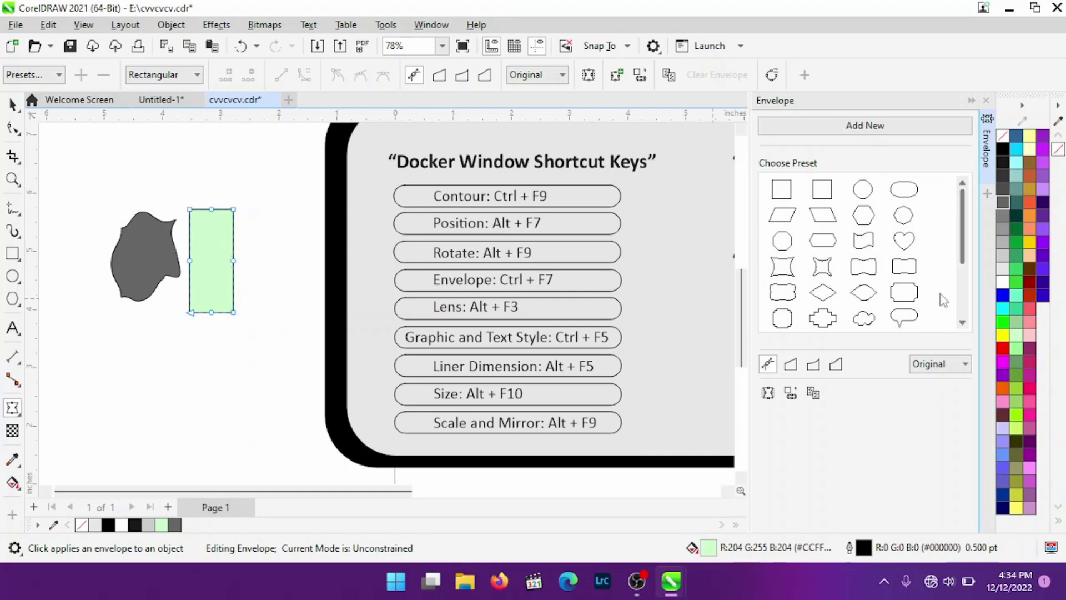
{"action": "left_click", "coordinate": [904, 318]}
{"action": "left_click", "coordinate": [210, 300]}
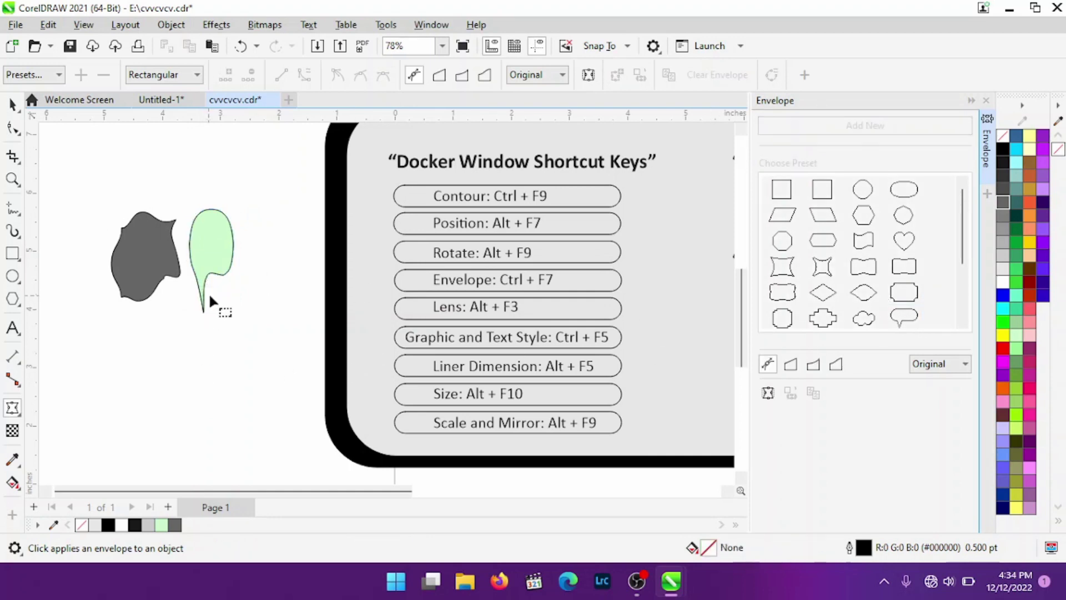
{"action": "left_click", "coordinate": [228, 245]}
{"action": "left_click", "coordinate": [902, 250]}
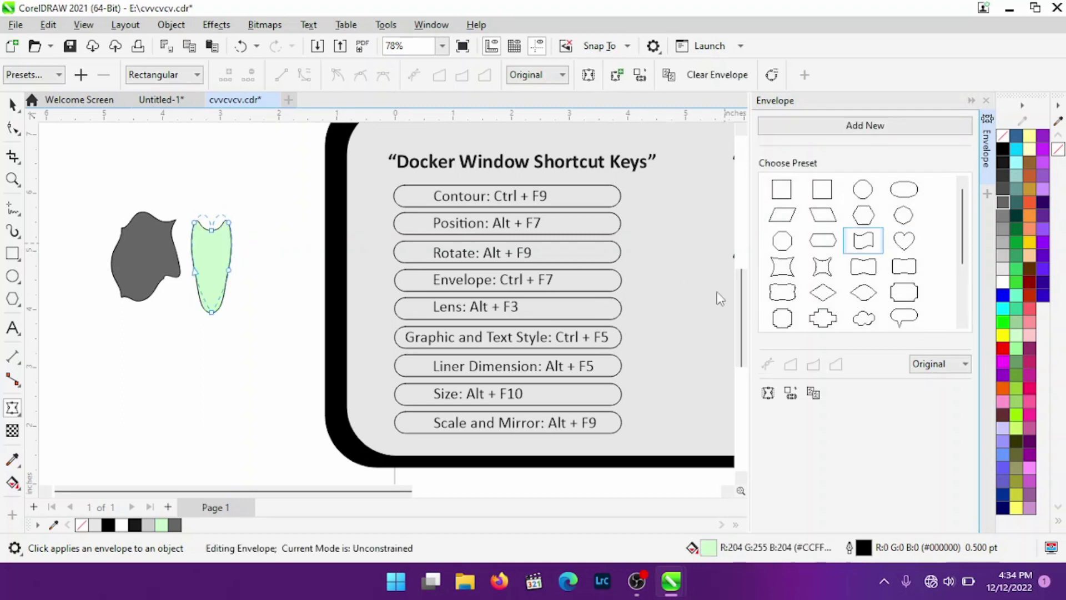
{"action": "left_click", "coordinate": [228, 329]}
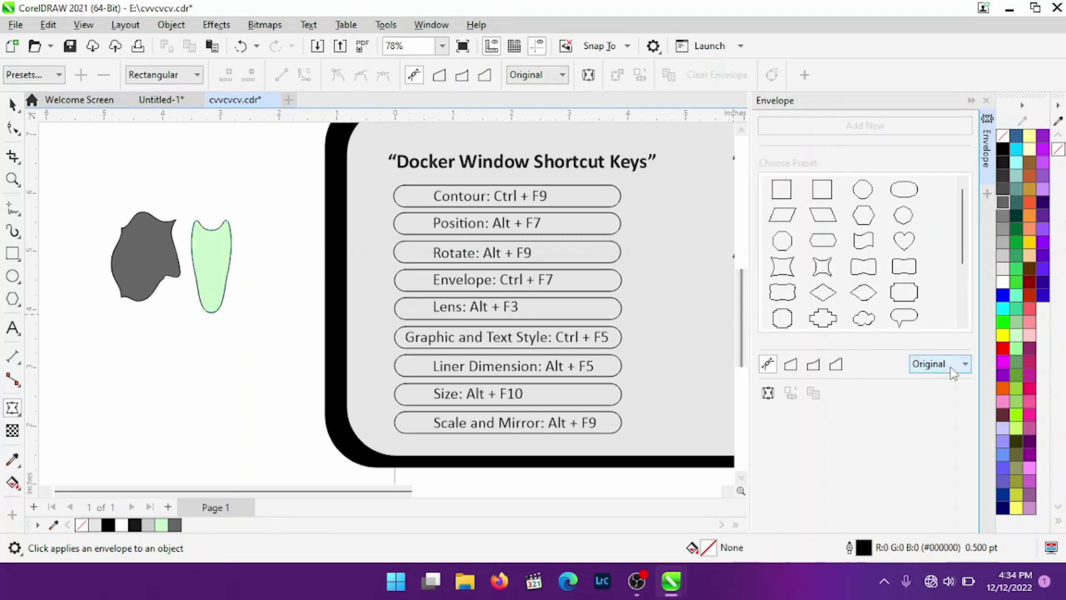
{"action": "left_click", "coordinate": [986, 101]}
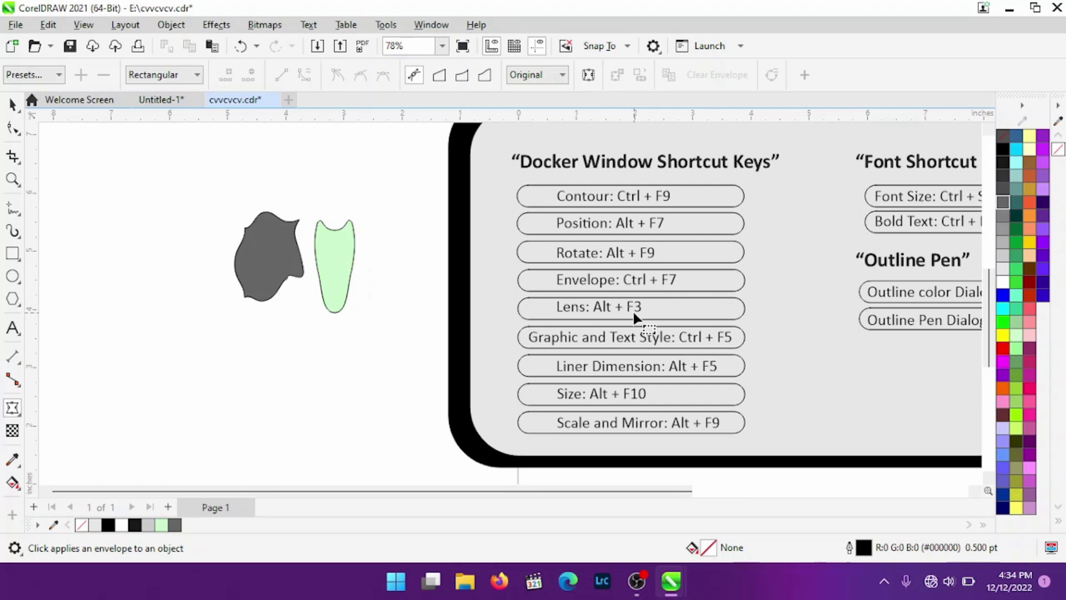
Apply Brighten, Fish Eye, then Custom Color Map lenses to the green shape, turning it white.
{"action": "key", "text": "alt+F3"}
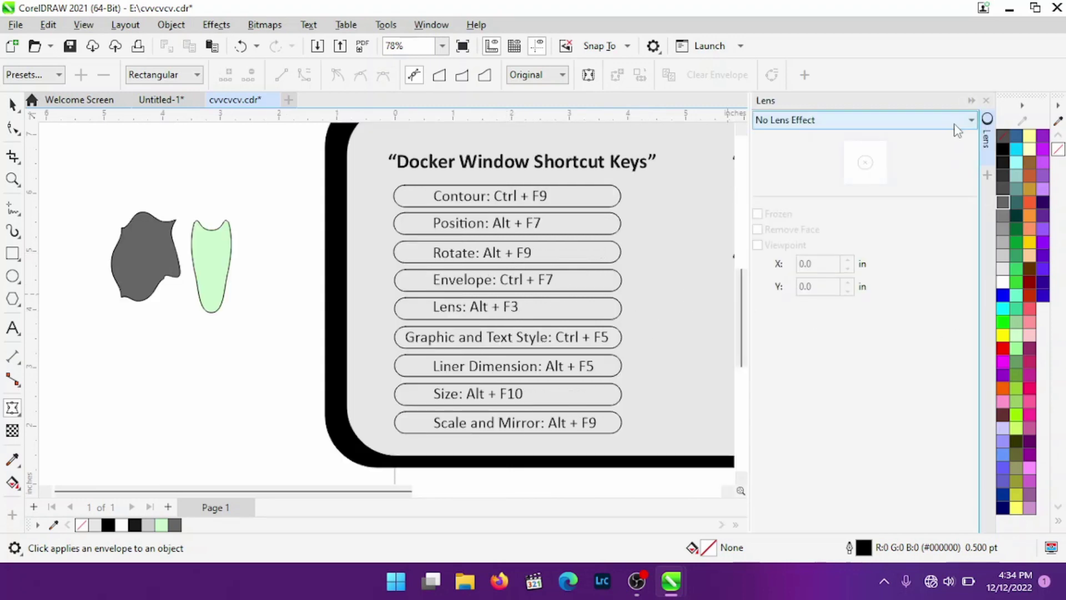
{"action": "left_click", "coordinate": [212, 248]}
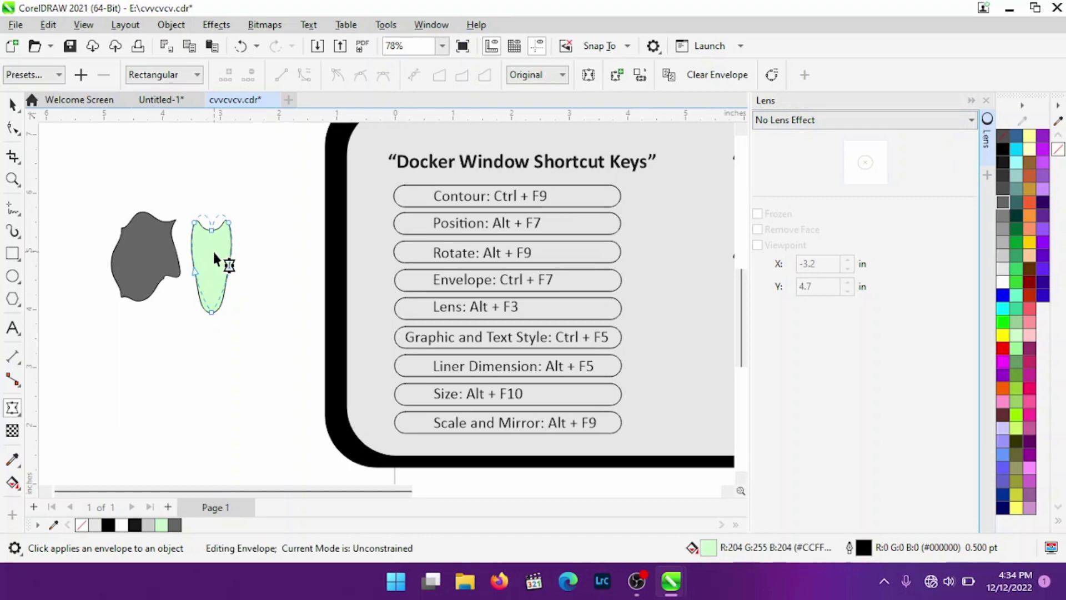
{"action": "left_click", "coordinate": [971, 120]}
{"action": "left_click", "coordinate": [774, 153]}
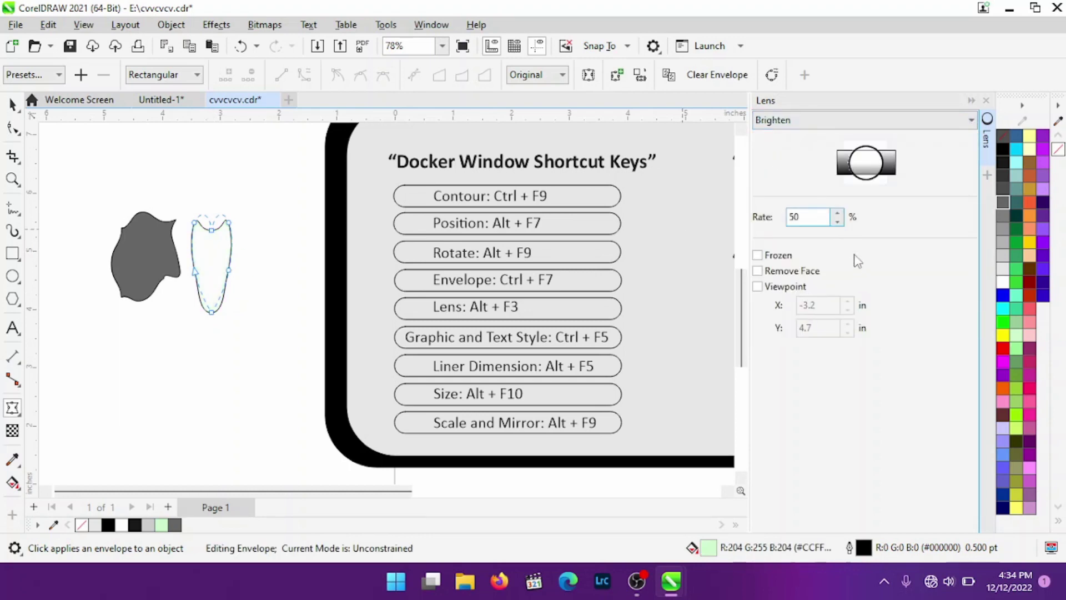
{"action": "left_click", "coordinate": [971, 120]}
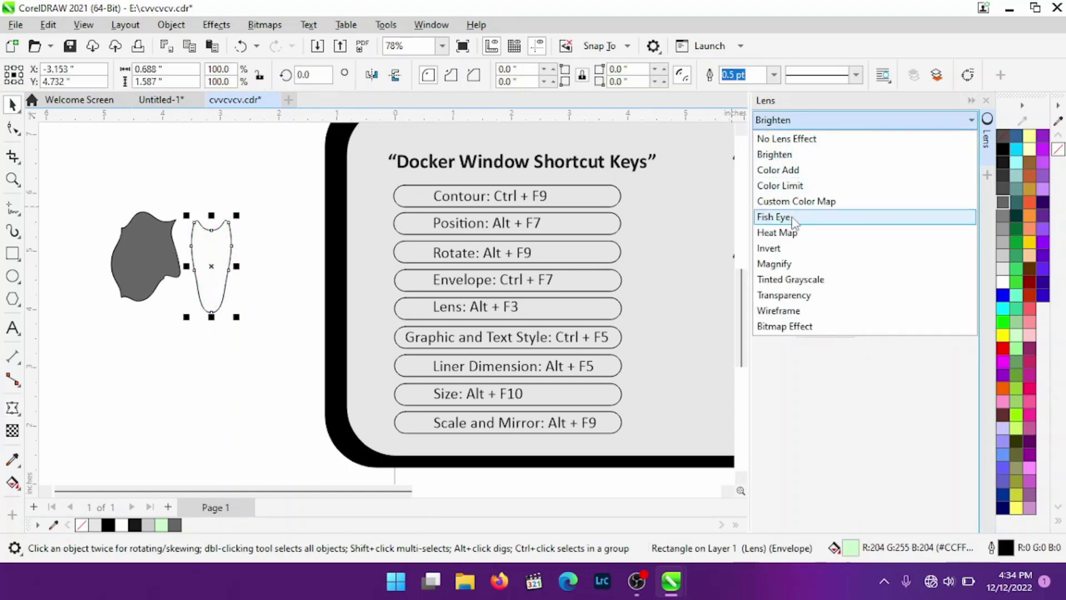
{"action": "left_click", "coordinate": [775, 217]}
{"action": "left_click", "coordinate": [872, 123]}
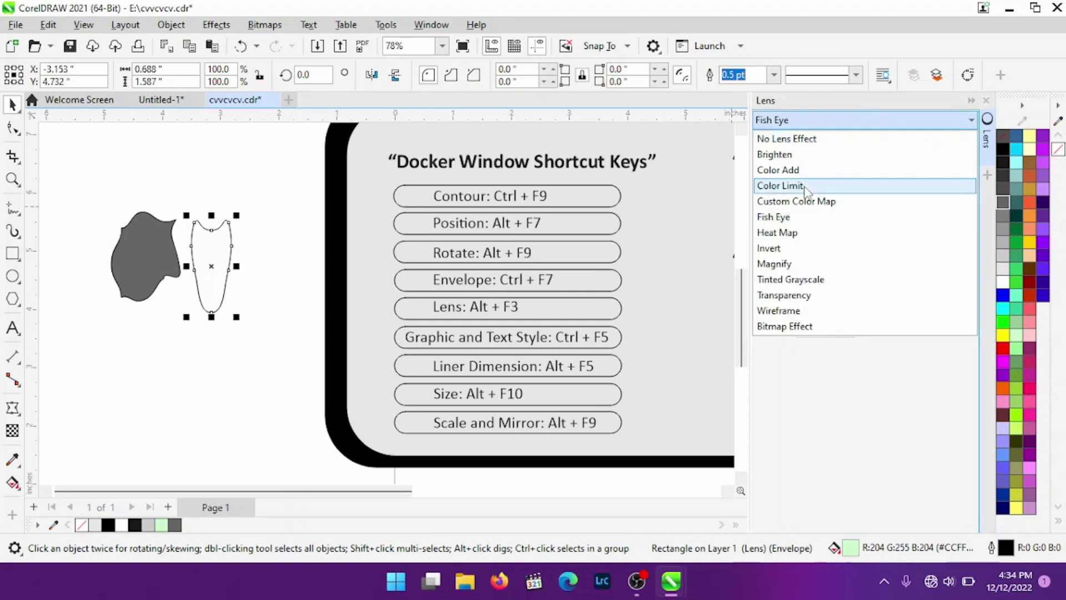
{"action": "left_click", "coordinate": [788, 202]}
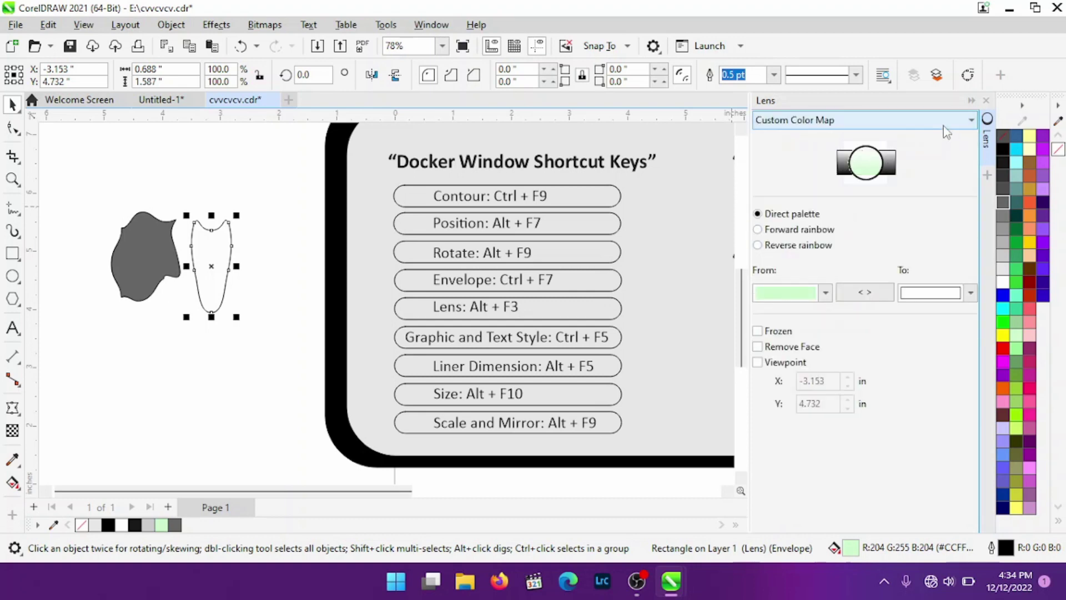
{"action": "left_click", "coordinate": [969, 120]}
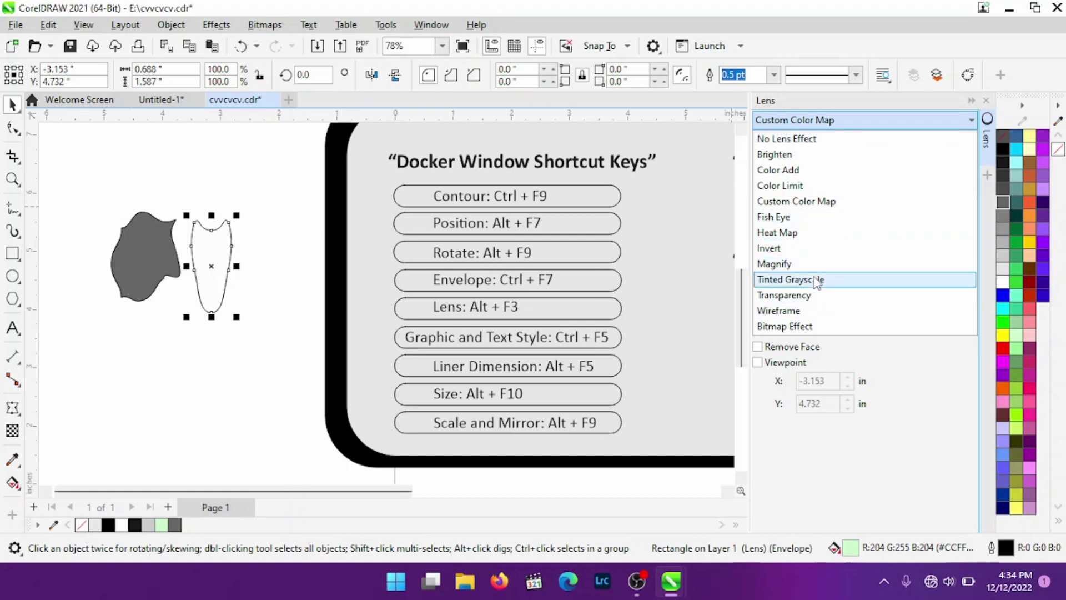
{"action": "left_click", "coordinate": [985, 100]}
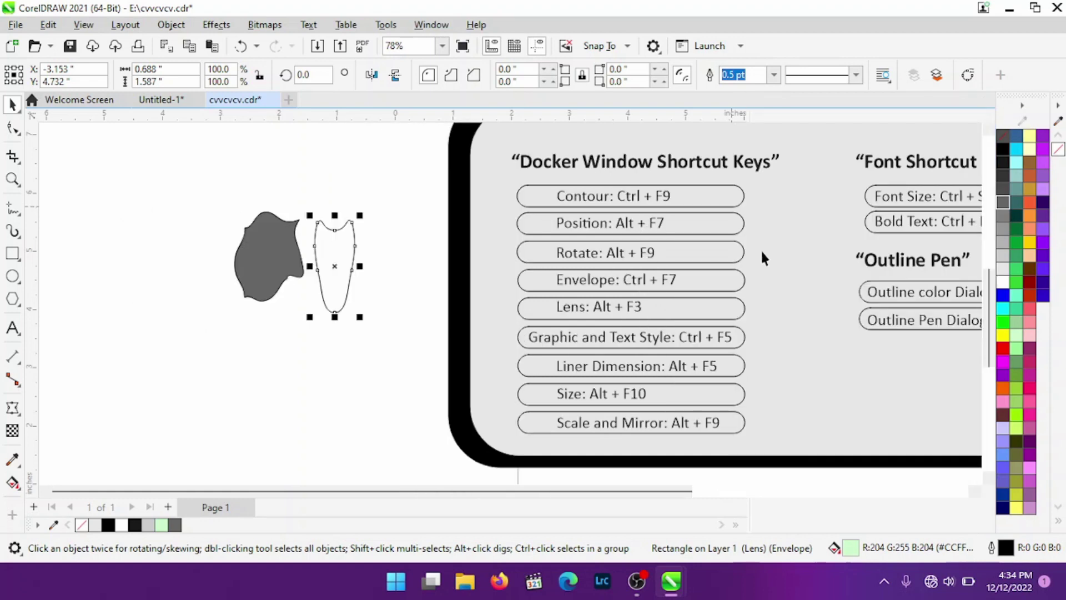
Inspect the Graphic and Text Style label and white lens shape, then clear the selection.
{"action": "left_click", "coordinate": [443, 281]}
{"action": "left_click", "coordinate": [597, 335]}
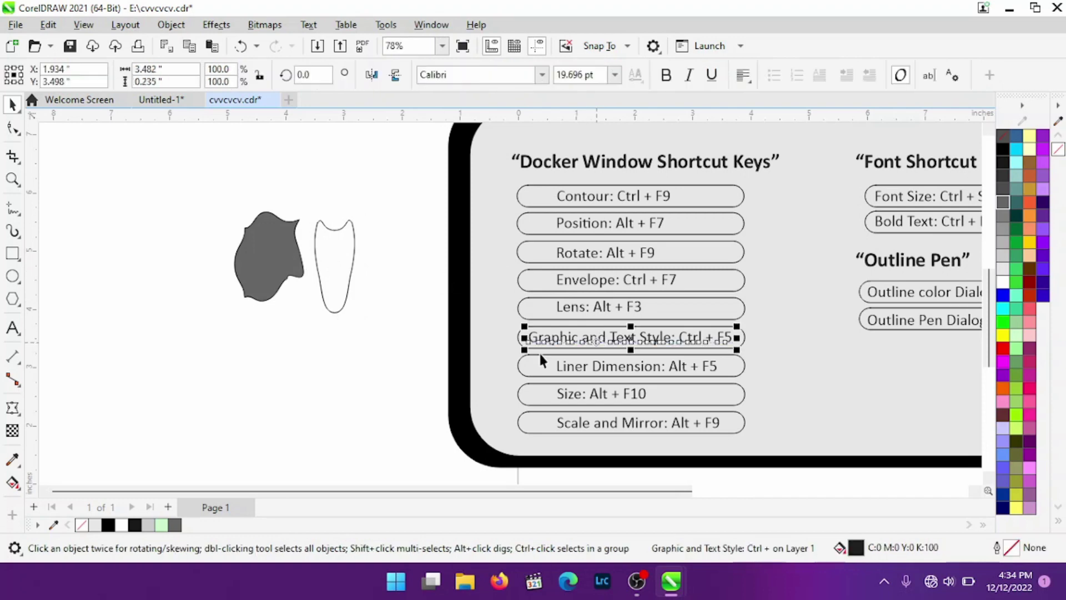
{"action": "left_click", "coordinate": [398, 433]}
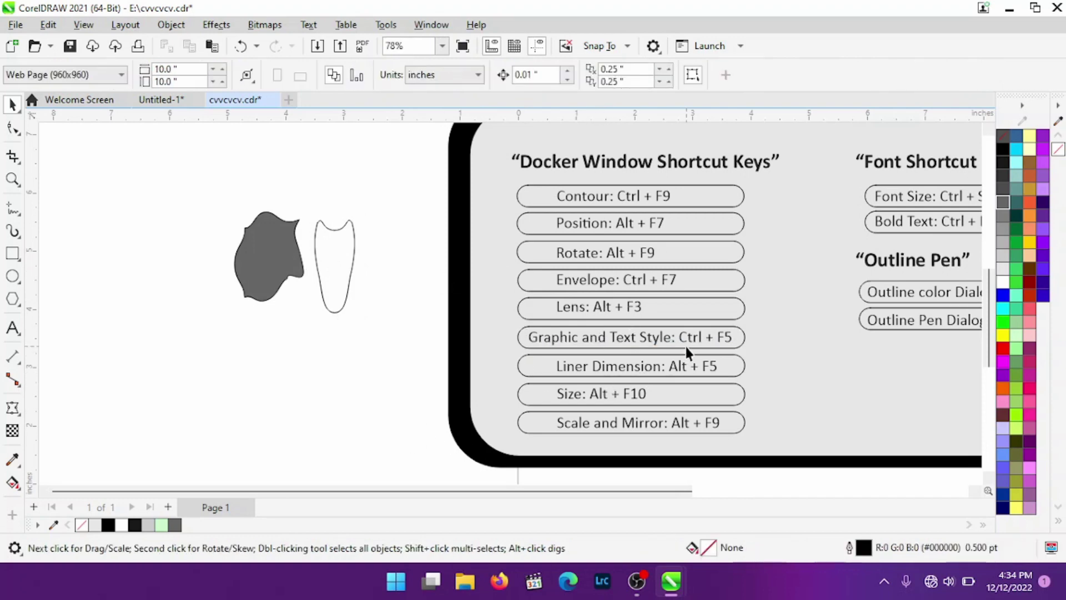
{"action": "left_click", "coordinate": [349, 271]}
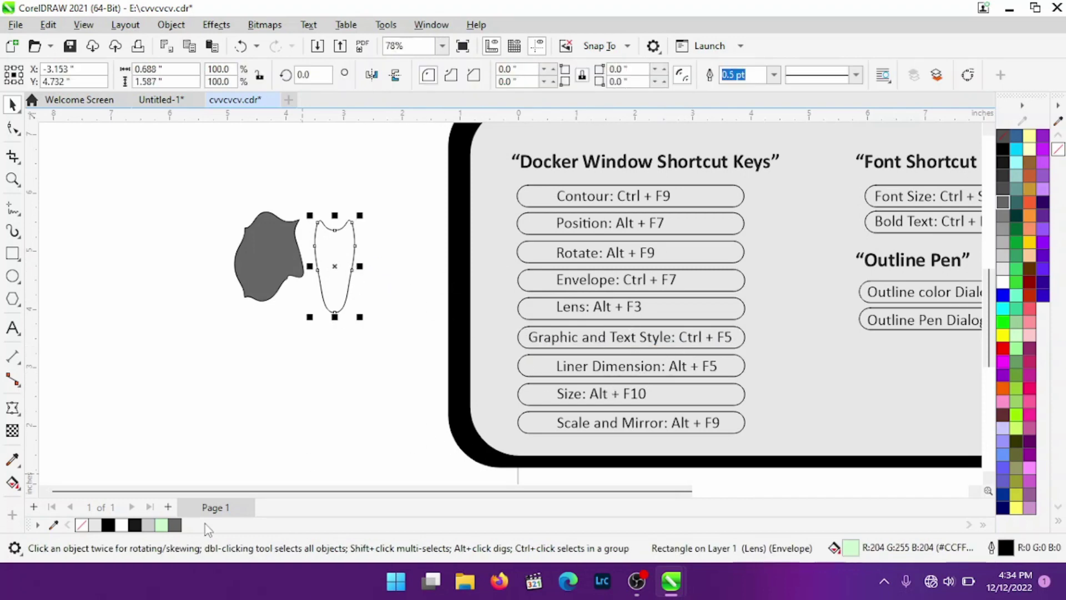
{"action": "left_click", "coordinate": [153, 282]}
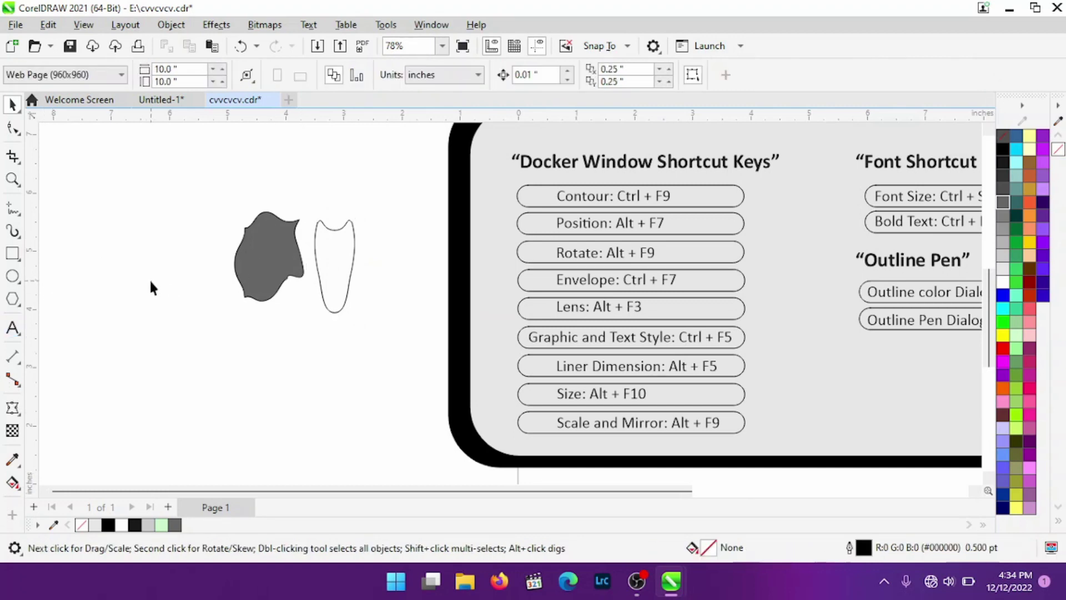
Browse the Medium Line and Thin Line styles in the Object Styles docker, then close it.
{"action": "key", "text": "ctrl+F5"}
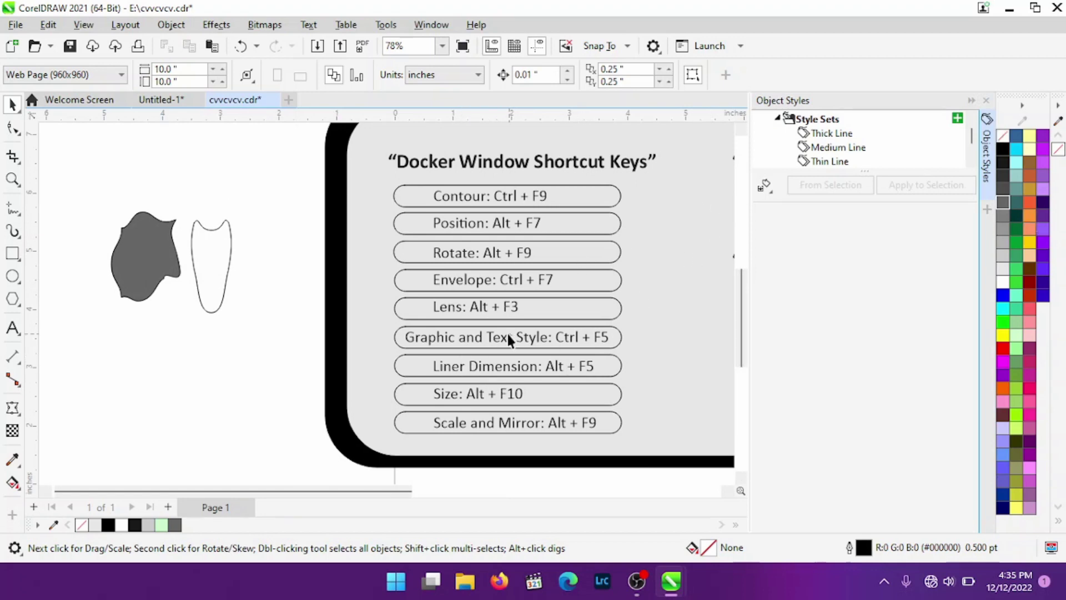
{"action": "left_click", "coordinate": [836, 148]}
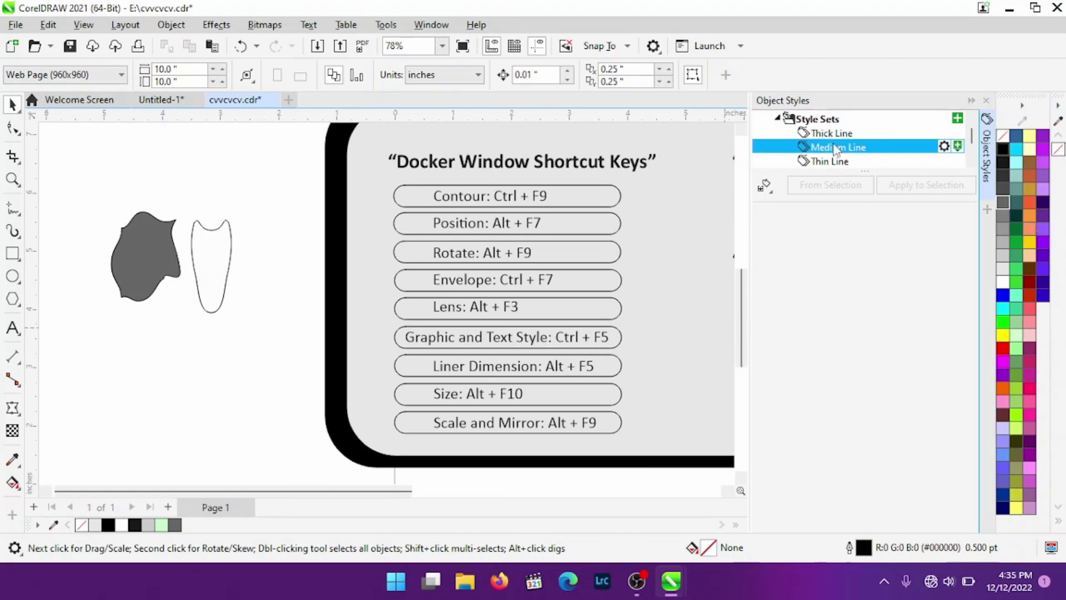
{"action": "left_click", "coordinate": [848, 134]}
{"action": "left_click", "coordinate": [830, 161]}
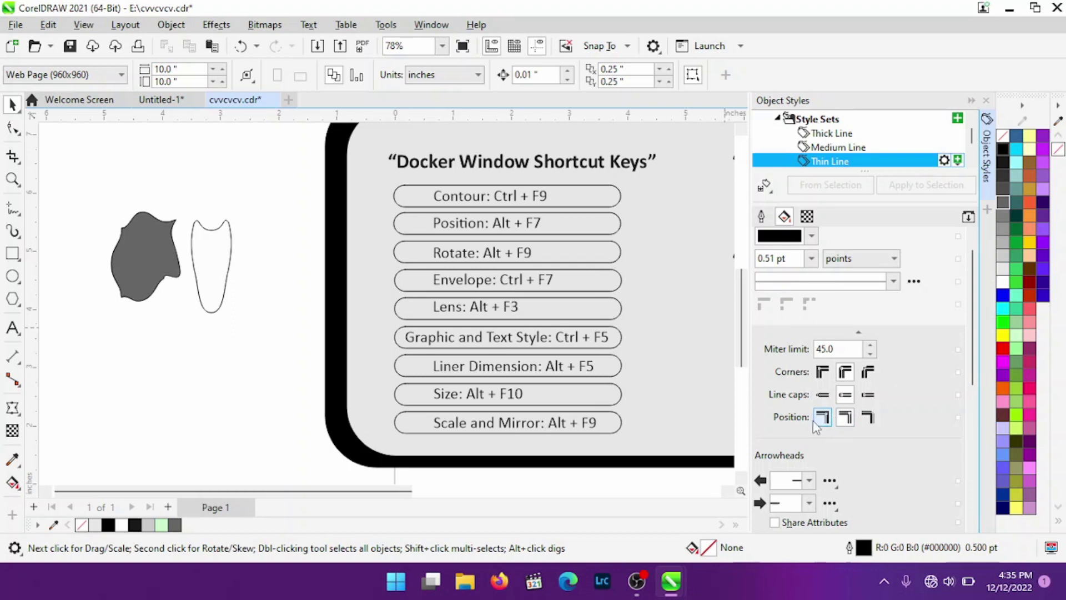
{"action": "scroll", "coordinate": [832, 455], "scroll_direction": "down", "scroll_amount": 1}
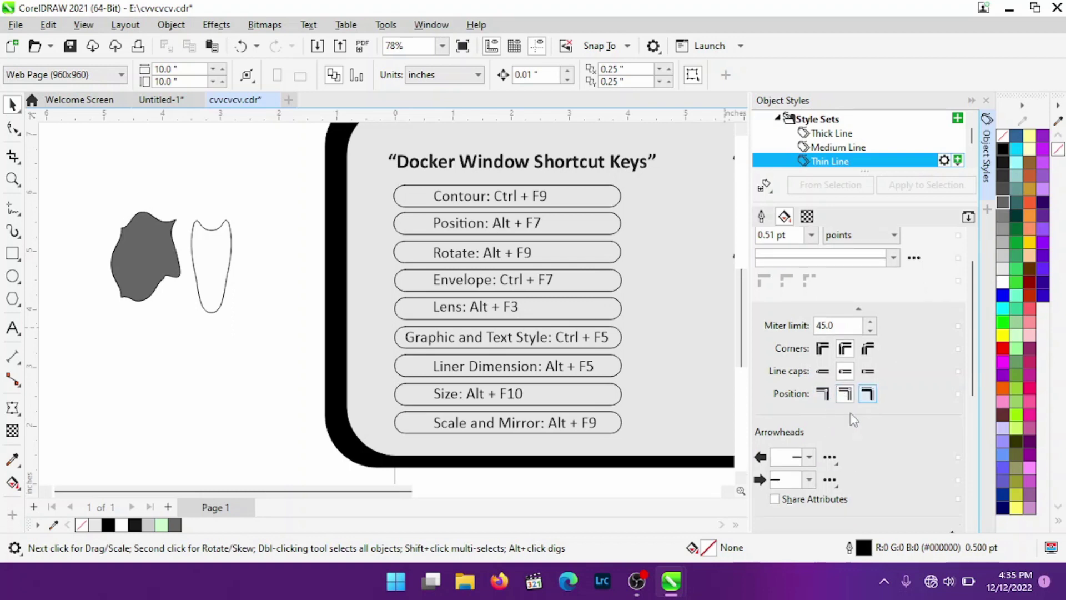
{"action": "scroll", "coordinate": [849, 389], "scroll_direction": "down", "scroll_amount": 2}
{"action": "scroll", "coordinate": [816, 377], "scroll_direction": "up", "scroll_amount": 1}
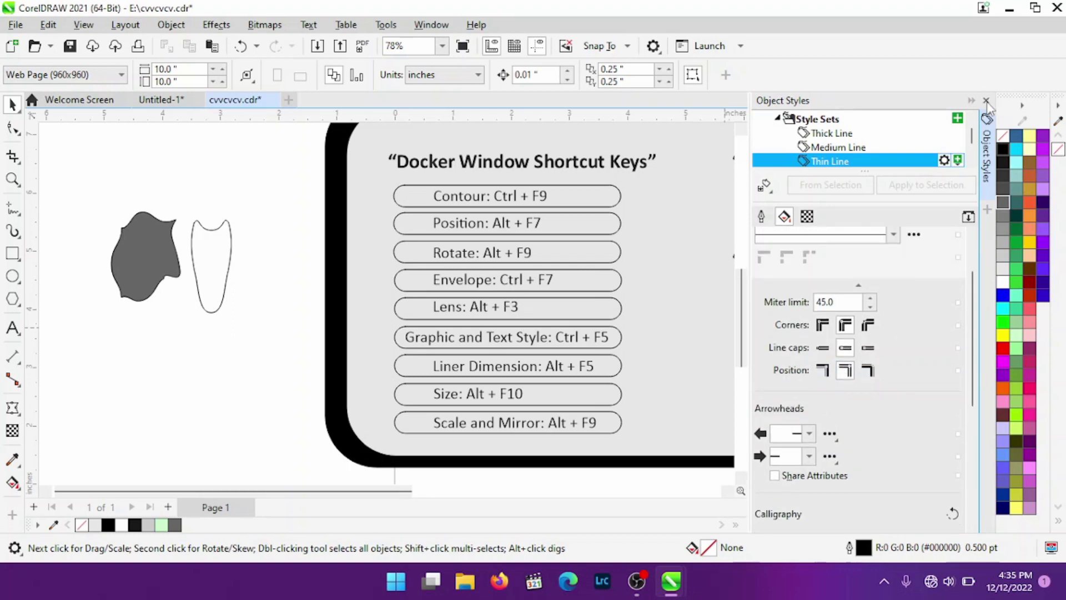
{"action": "left_click", "coordinate": [986, 102]}
{"action": "left_click", "coordinate": [606, 391]}
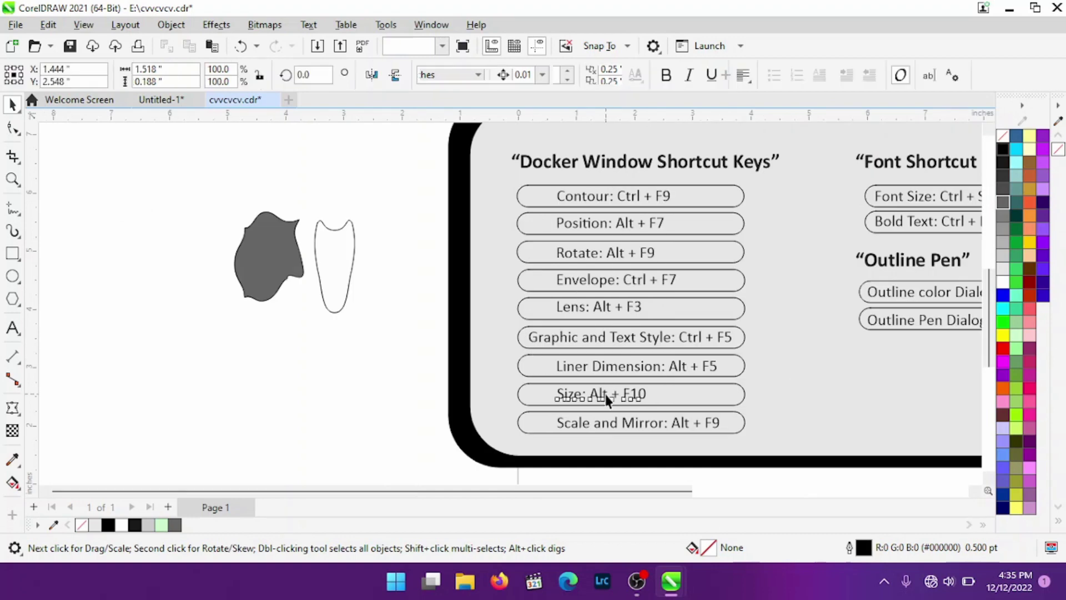
{"action": "left_click", "coordinate": [424, 383]}
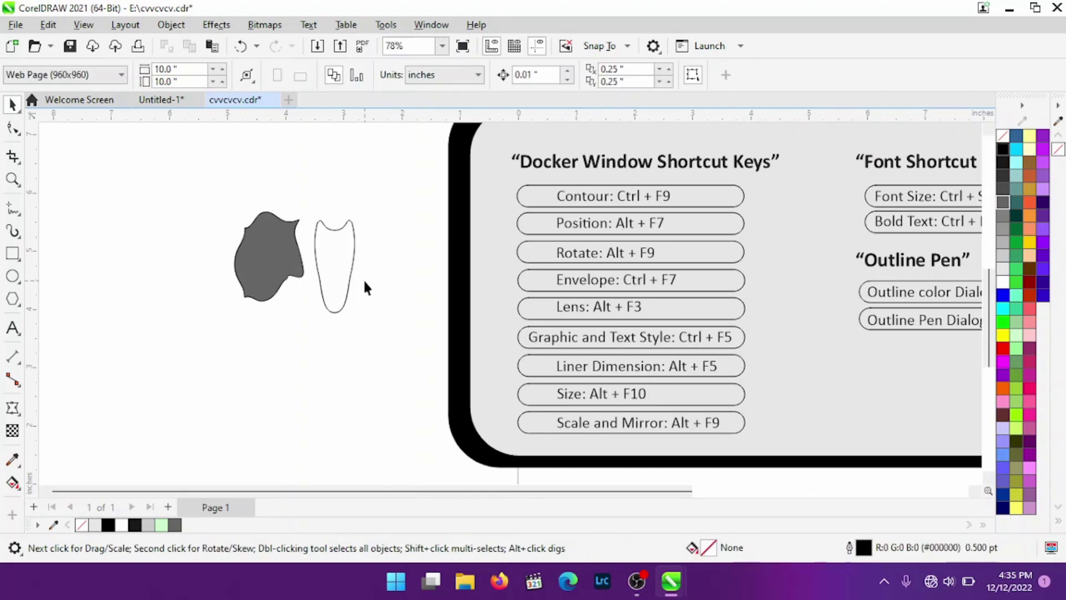
{"action": "left_click", "coordinate": [321, 245]}
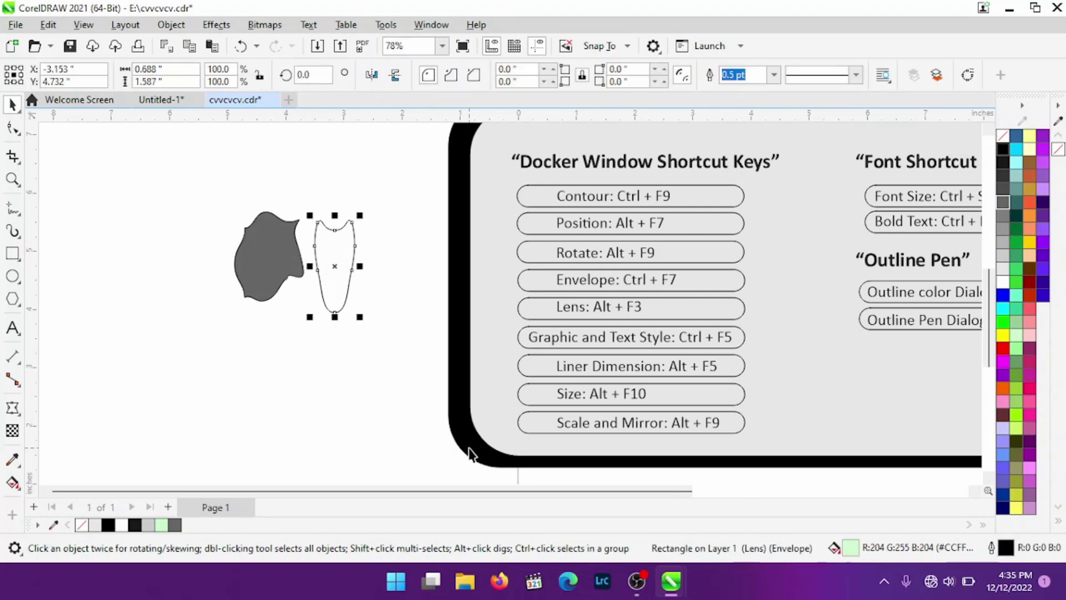
{"action": "key", "text": "alt+F10"}
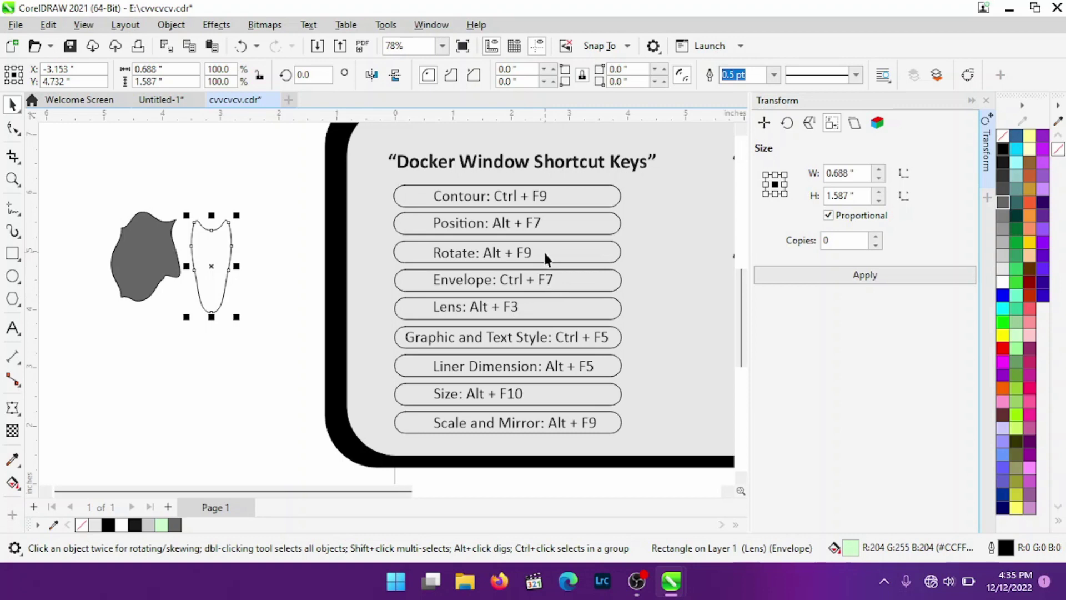
{"action": "scroll", "coordinate": [544, 253], "scroll_direction": "up", "scroll_amount": 1}
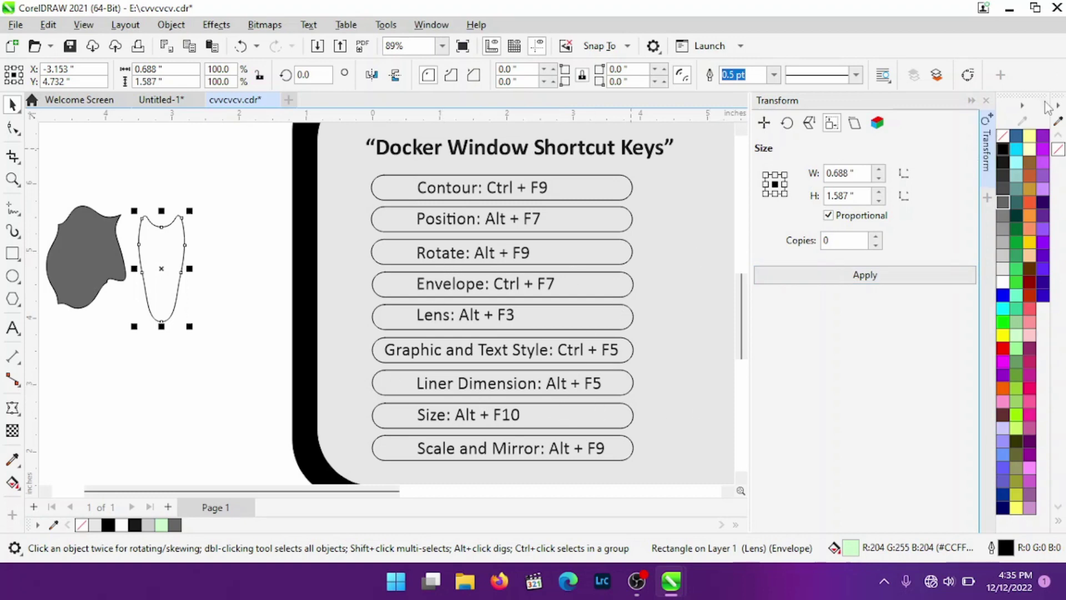
{"action": "left_click", "coordinate": [863, 174]}
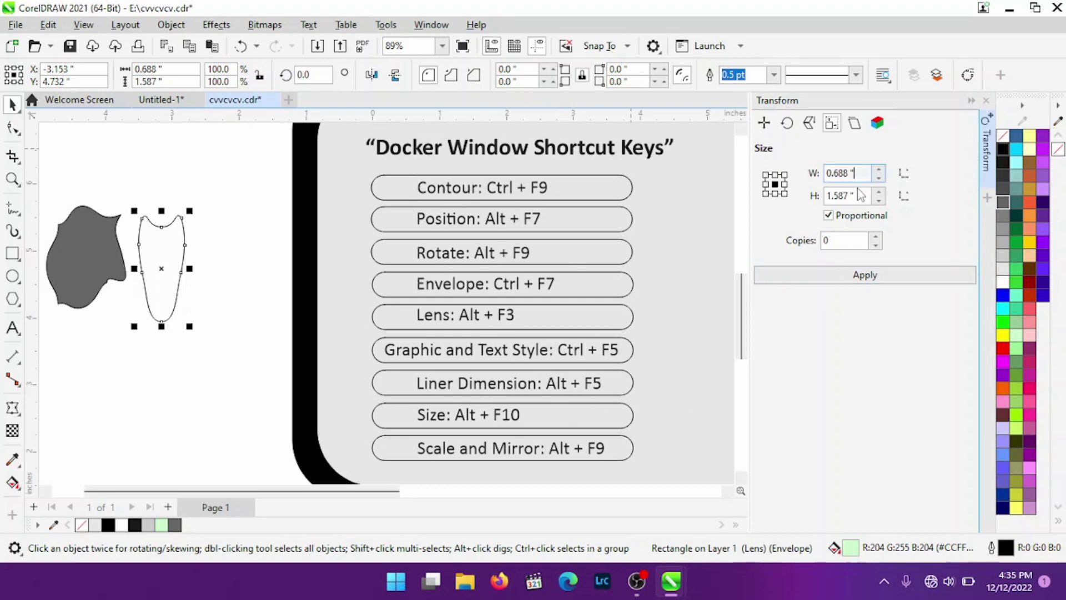
{"action": "left_click", "coordinate": [986, 102]}
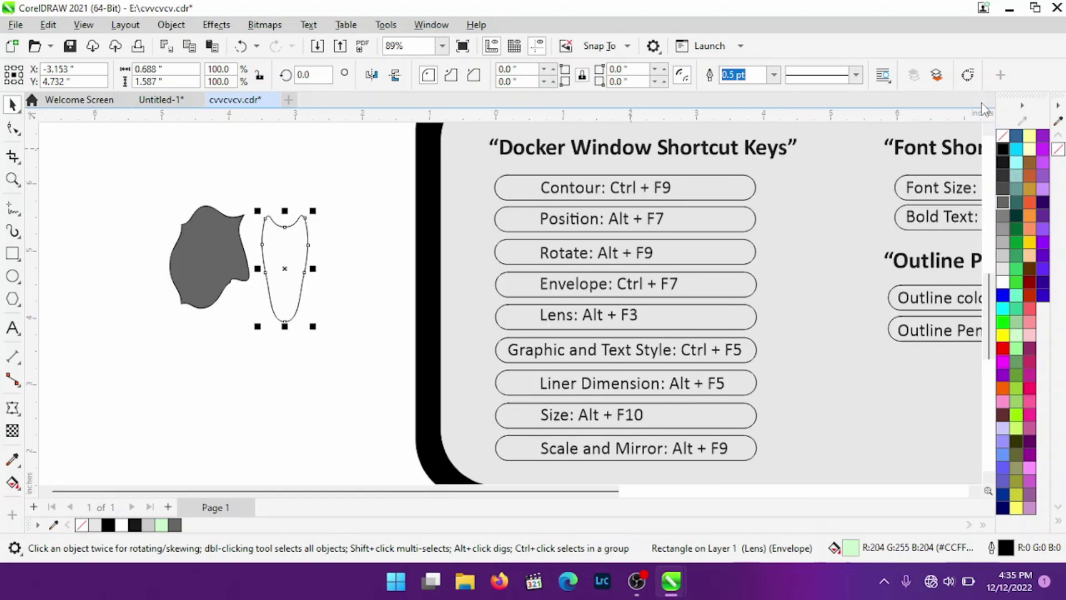
{"action": "scroll", "coordinate": [654, 408], "scroll_direction": "down", "scroll_amount": 1}
{"action": "scroll", "coordinate": [651, 395], "scroll_direction": "down", "scroll_amount": 1}
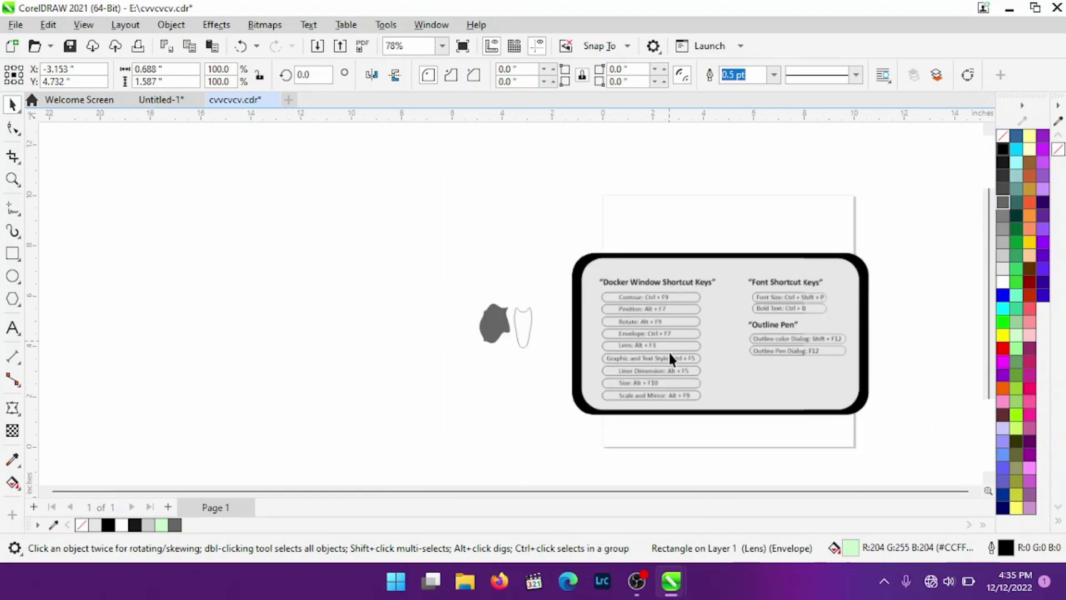
{"action": "scroll", "coordinate": [668, 352], "scroll_direction": "up", "scroll_amount": 1}
{"action": "scroll", "coordinate": [635, 412], "scroll_direction": "up", "scroll_amount": 1}
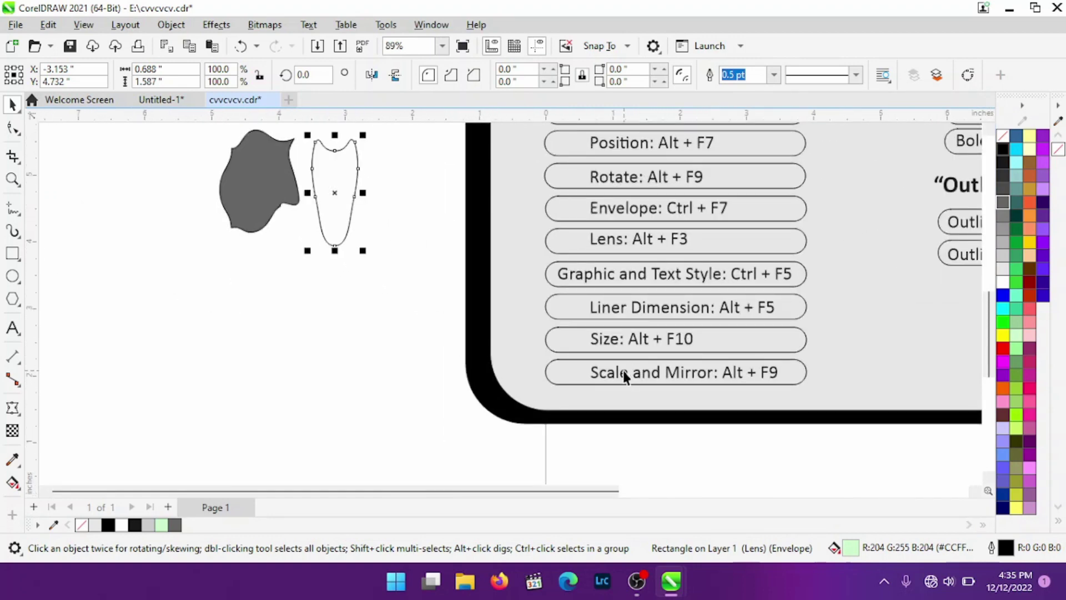
{"action": "left_click", "coordinate": [761, 371]}
{"action": "left_click", "coordinate": [309, 287]}
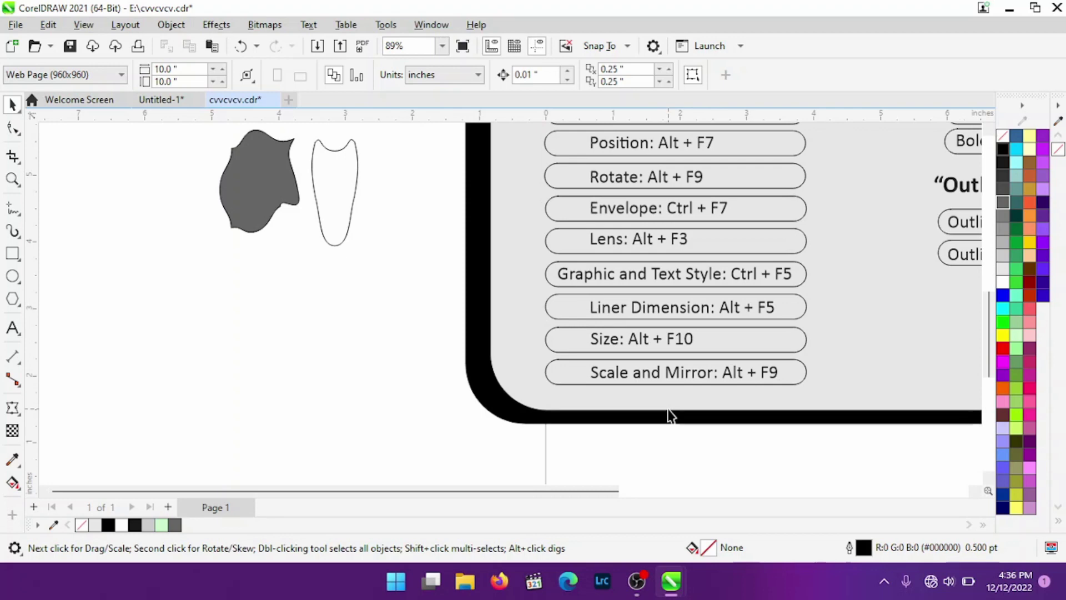
Browse the Transform docker's scale and mirror settings, then close it.
{"action": "key", "text": "alt+F9"}
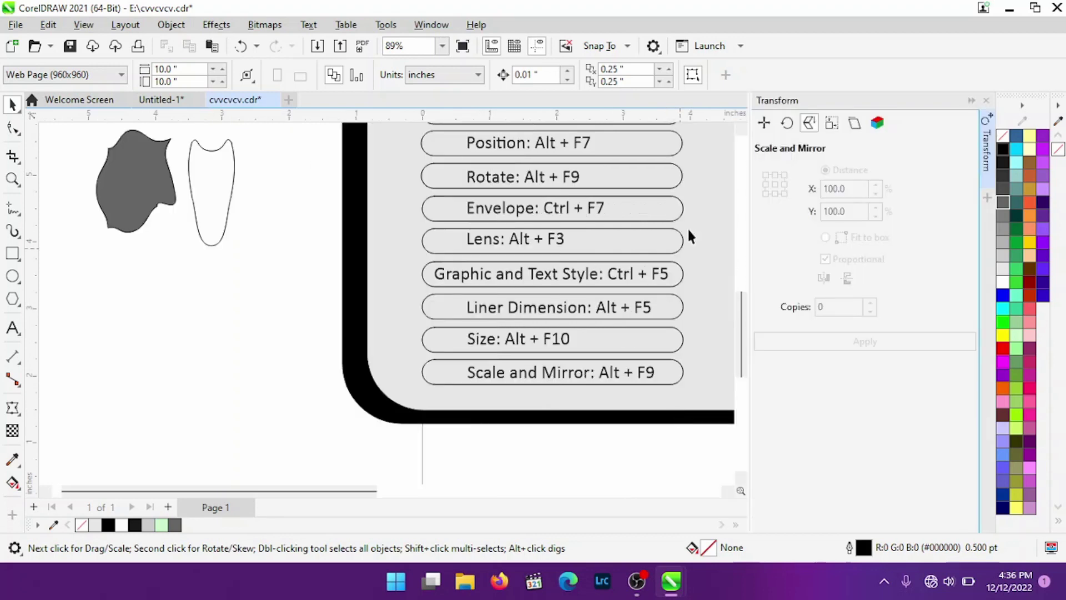
{"action": "scroll", "coordinate": [604, 272], "scroll_direction": "down", "scroll_amount": 1}
{"action": "scroll", "coordinate": [594, 300], "scroll_direction": "down", "scroll_amount": 1}
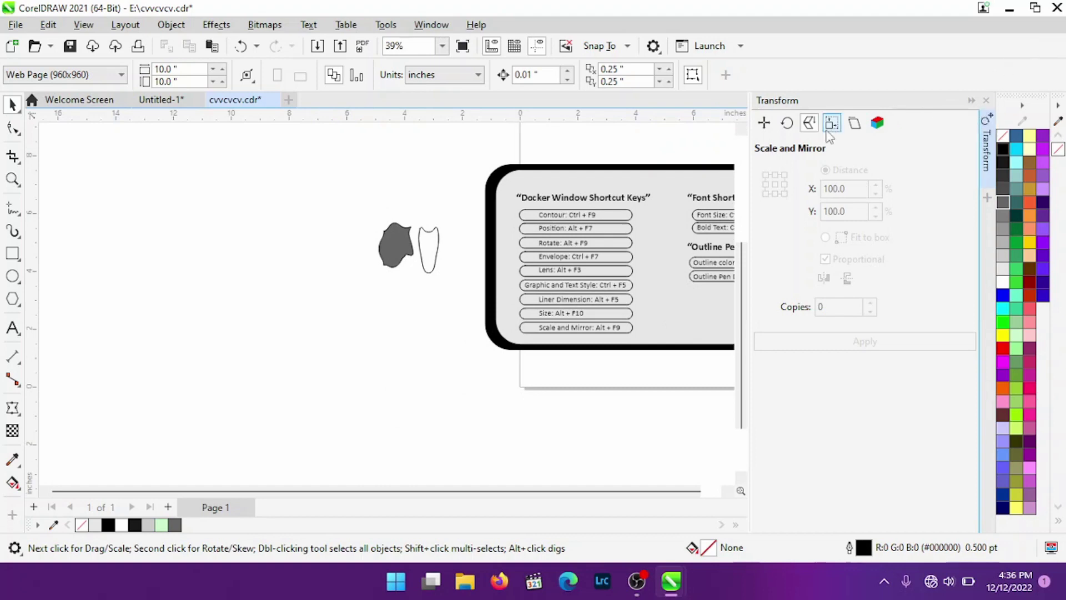
{"action": "scroll", "coordinate": [544, 366], "scroll_direction": "up", "scroll_amount": 5}
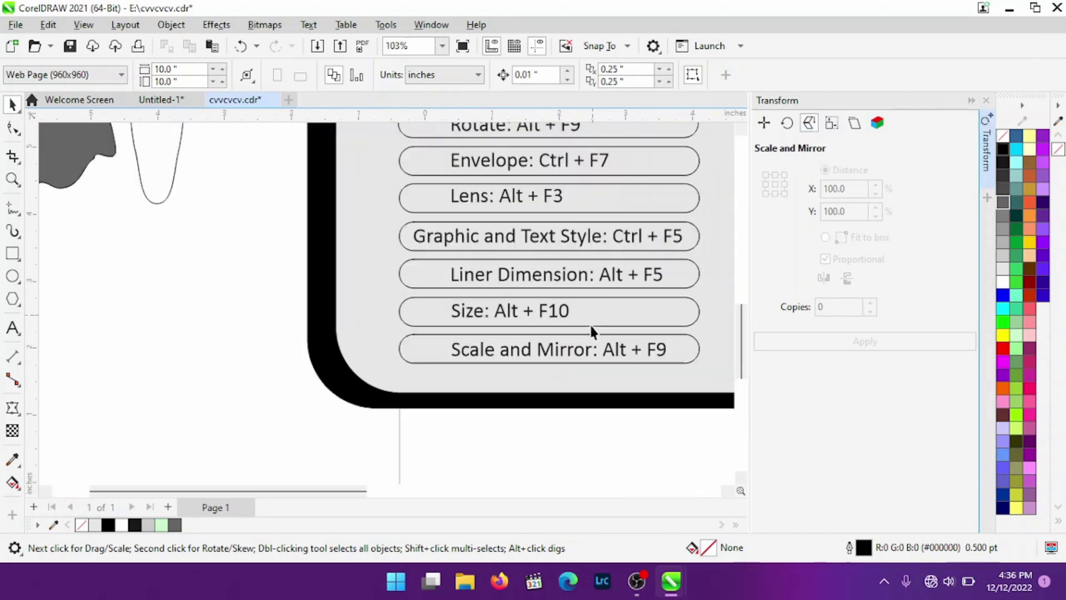
{"action": "scroll", "coordinate": [588, 322], "scroll_direction": "up", "scroll_amount": 1}
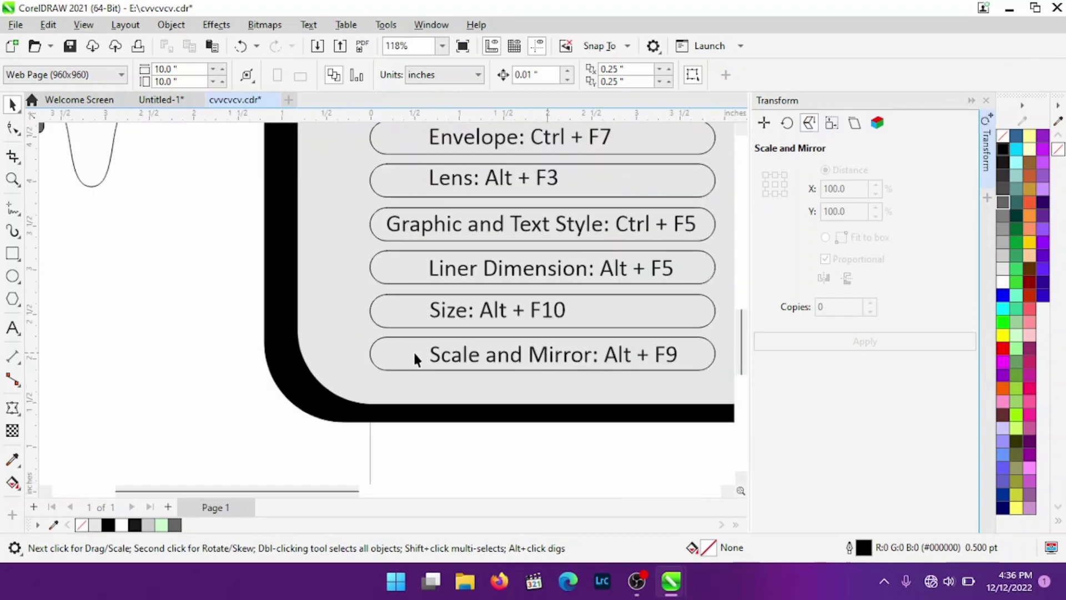
{"action": "left_click", "coordinate": [986, 100]}
Marquee-select the grey blob and white lens shape left of the poster and delete them.
{"action": "scroll", "coordinate": [774, 323], "scroll_direction": "down", "scroll_amount": 2}
{"action": "scroll", "coordinate": [799, 329], "scroll_direction": "down", "scroll_amount": 2}
{"action": "scroll", "coordinate": [799, 329], "scroll_direction": "down", "scroll_amount": 2}
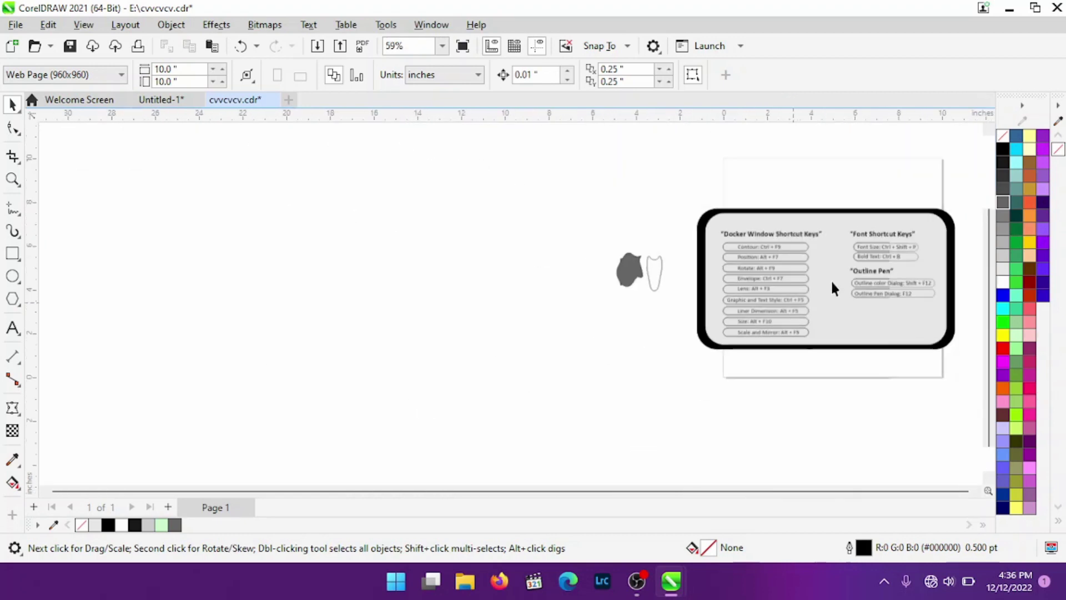
{"action": "scroll", "coordinate": [951, 267], "scroll_direction": "up", "scroll_amount": 2}
{"action": "scroll", "coordinate": [531, 245], "scroll_direction": "down", "scroll_amount": 2}
{"action": "scroll", "coordinate": [530, 246], "scroll_direction": "down", "scroll_amount": 2}
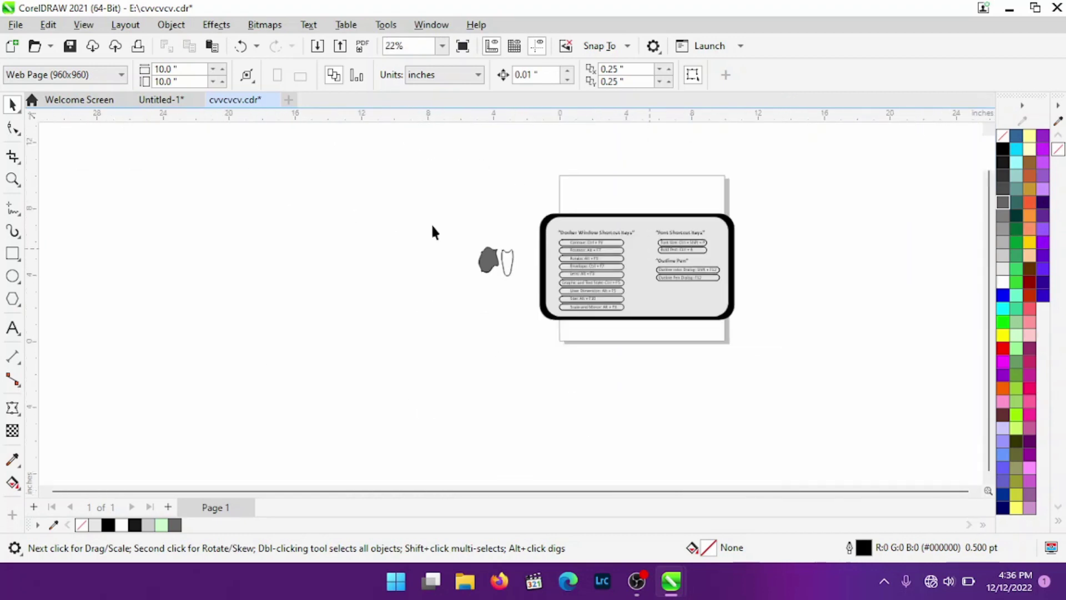
{"action": "left_click_drag", "start_coordinate": [584, 355], "coordinate": [577, 351]}
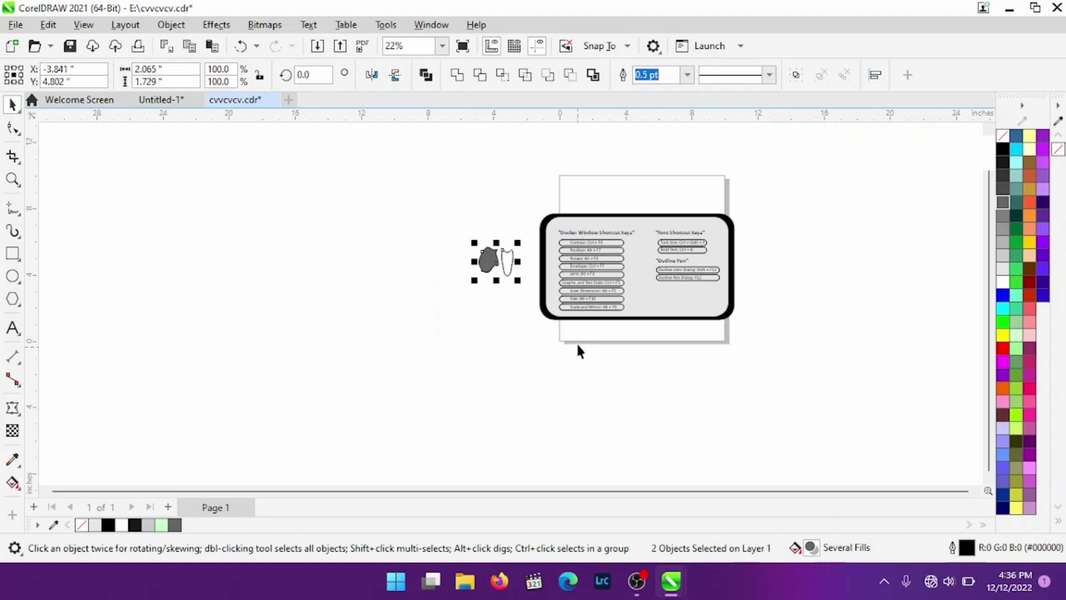
{"action": "key", "text": "Delete"}
{"action": "scroll", "coordinate": [590, 325], "scroll_direction": "down", "scroll_amount": 1}
{"action": "scroll", "coordinate": [660, 294], "scroll_direction": "up", "scroll_amount": 1}
{"action": "scroll", "coordinate": [655, 283], "scroll_direction": "up", "scroll_amount": 1}
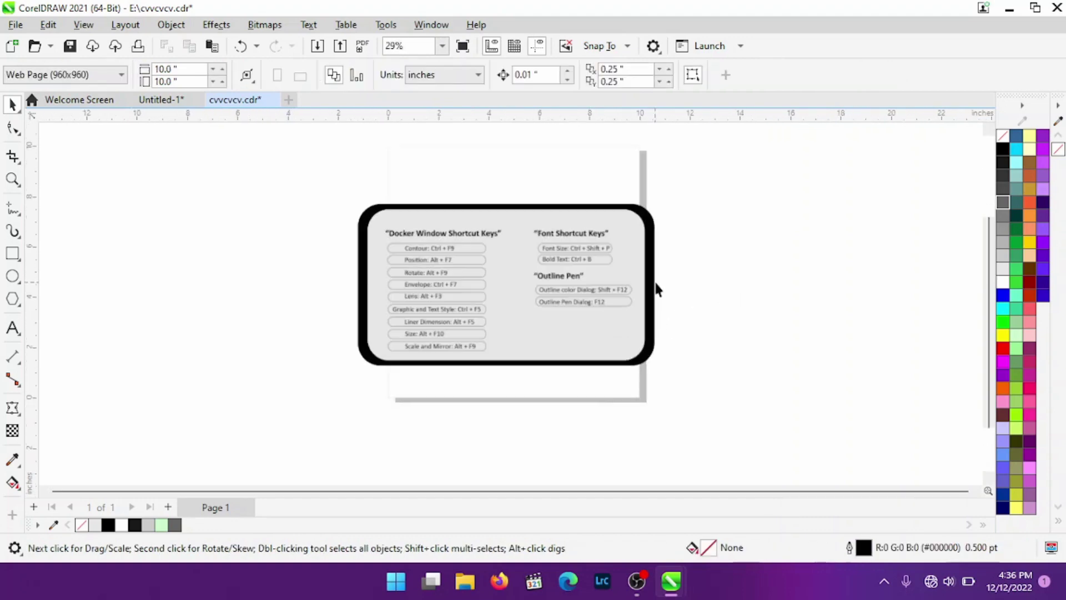
{"action": "scroll", "coordinate": [655, 281], "scroll_direction": "up", "scroll_amount": 1}
{"action": "scroll", "coordinate": [655, 283], "scroll_direction": "up", "scroll_amount": 1}
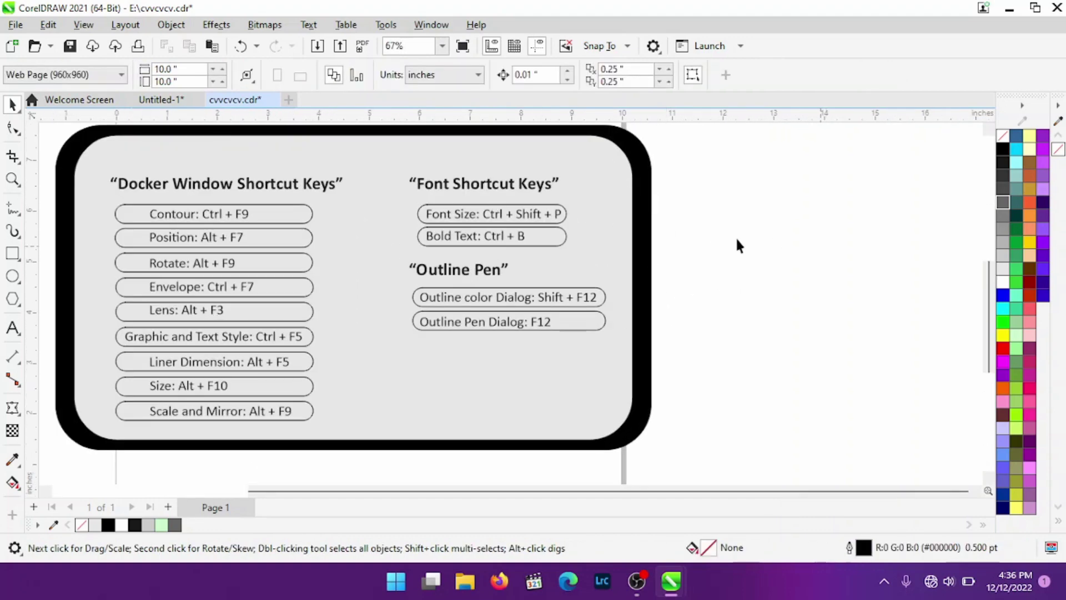
{"action": "scroll", "coordinate": [788, 247], "scroll_direction": "down", "scroll_amount": 1}
{"action": "scroll", "coordinate": [968, 239], "scroll_direction": "up", "scroll_amount": 1}
{"action": "scroll", "coordinate": [970, 245], "scroll_direction": "up", "scroll_amount": 1}
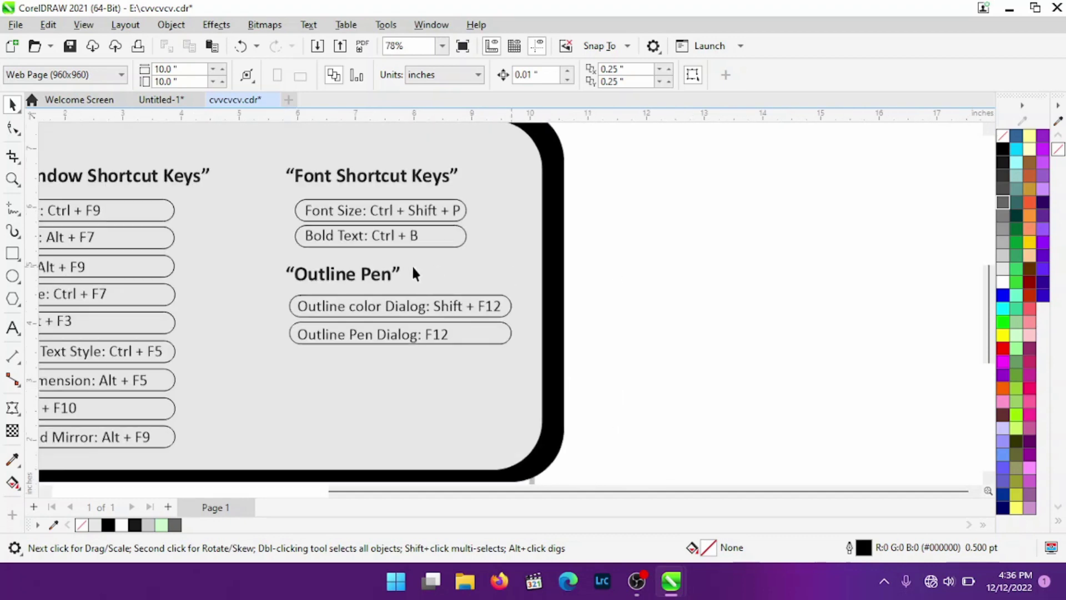
{"action": "left_click", "coordinate": [12, 328]}
{"action": "left_click", "coordinate": [651, 267]}
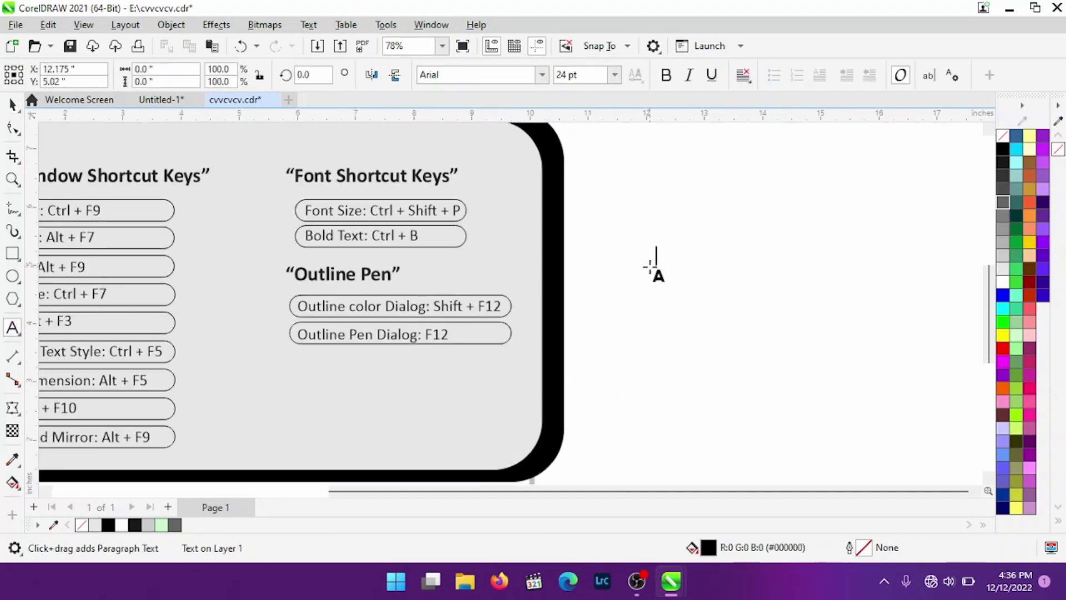
{"action": "type", "text": "gfx"}
{"action": "type", "text": " l"}
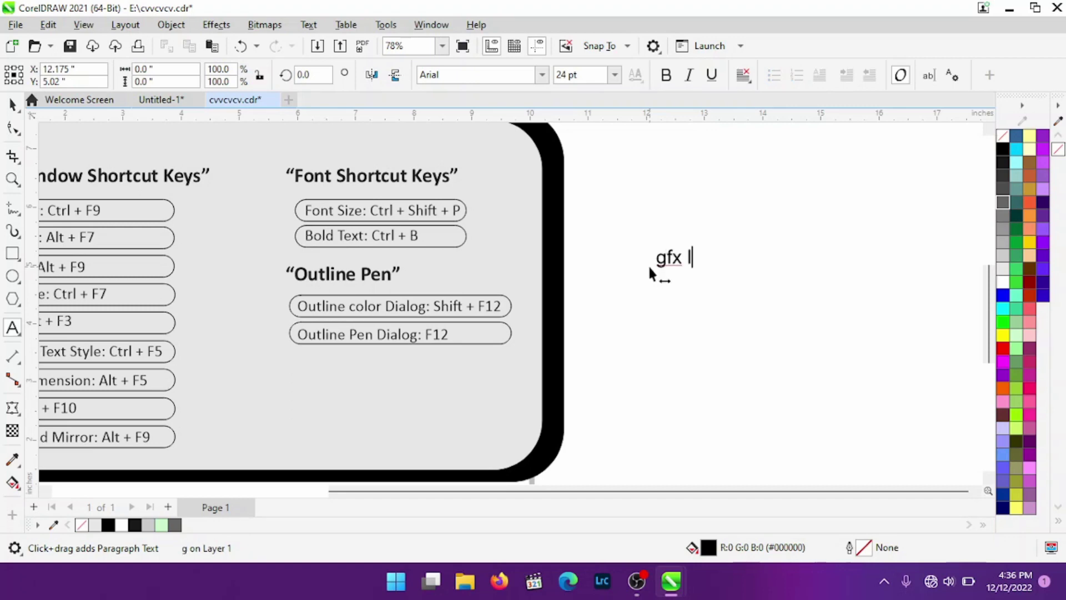
{"action": "type", "text": "eader"}
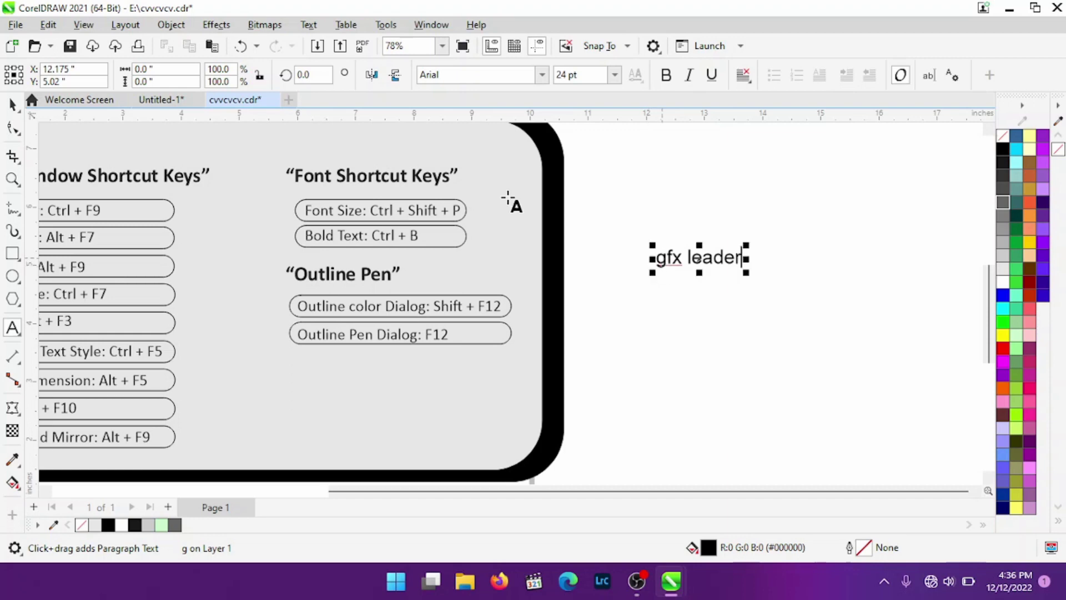
{"action": "left_click", "coordinate": [12, 104]}
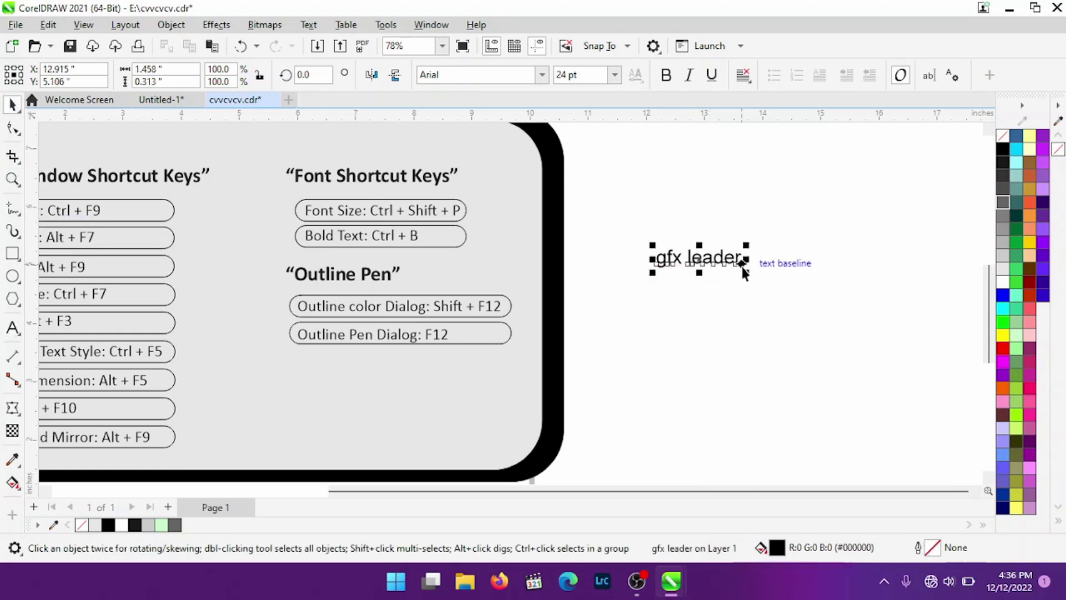
{"action": "left_click_drag", "start_coordinate": [746, 272], "coordinate": [790, 282]}
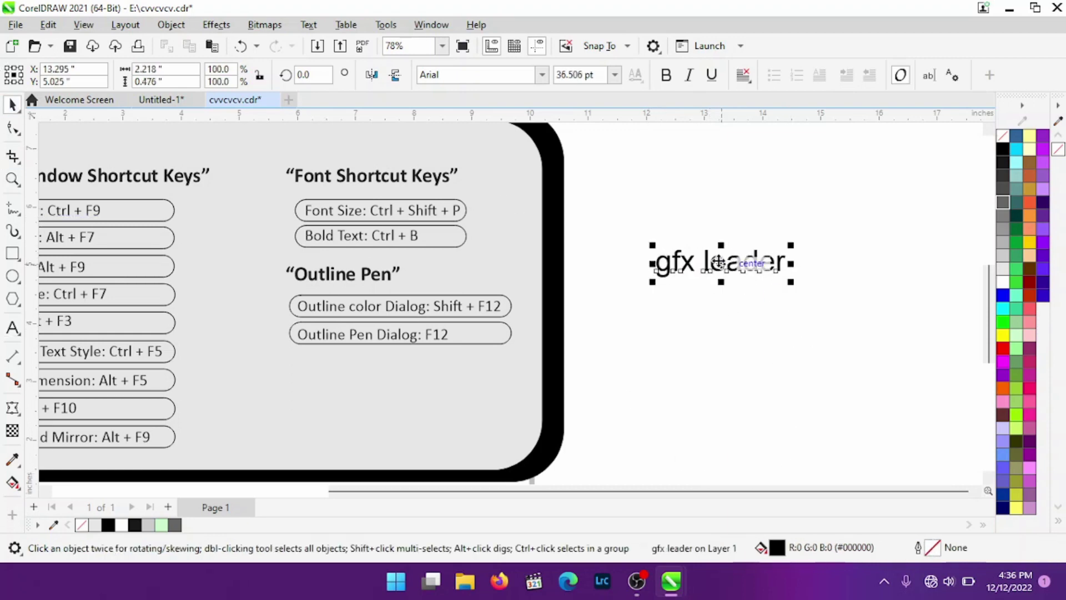
{"action": "left_click_drag", "start_coordinate": [718, 244], "coordinate": [702, 194]}
{"action": "left_click", "coordinate": [673, 277]}
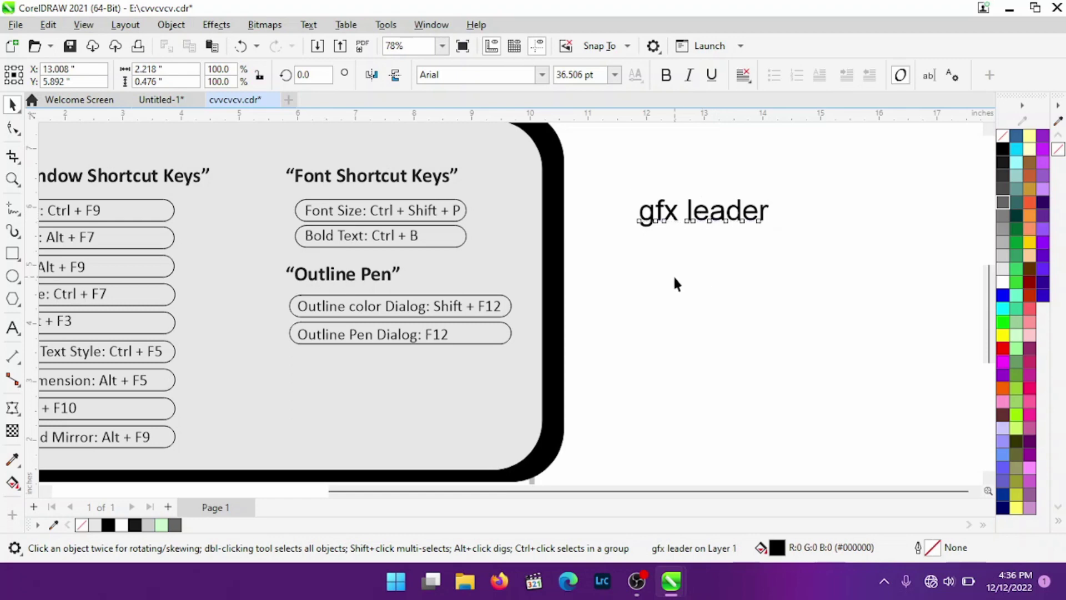
{"action": "left_click", "coordinate": [744, 220]}
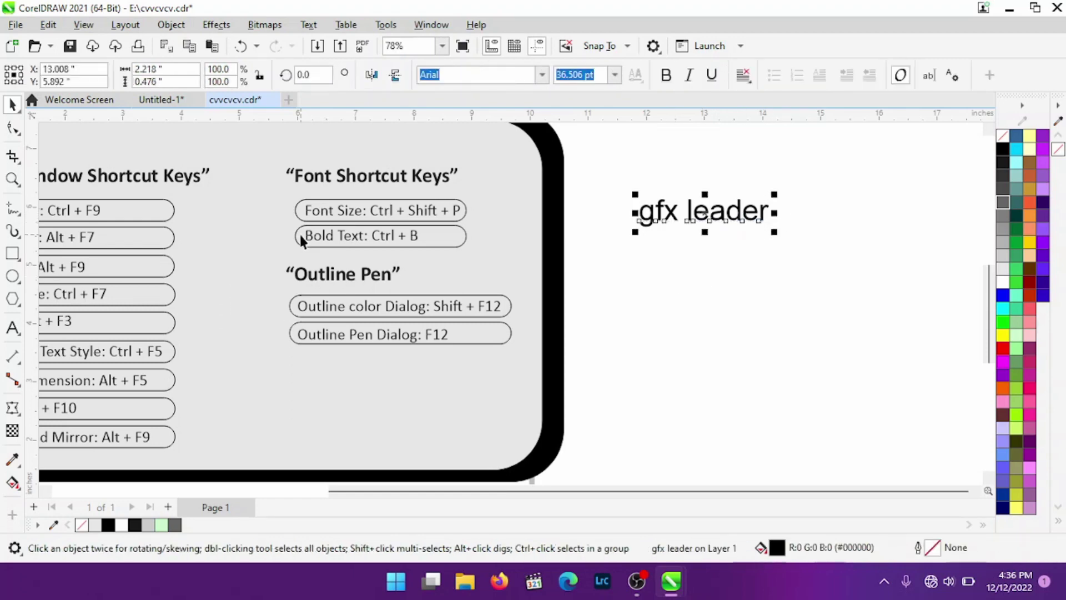
Apply 48 pt font size to the gfx leader label and check it by reselecting.
{"action": "left_click", "coordinate": [487, 277]}
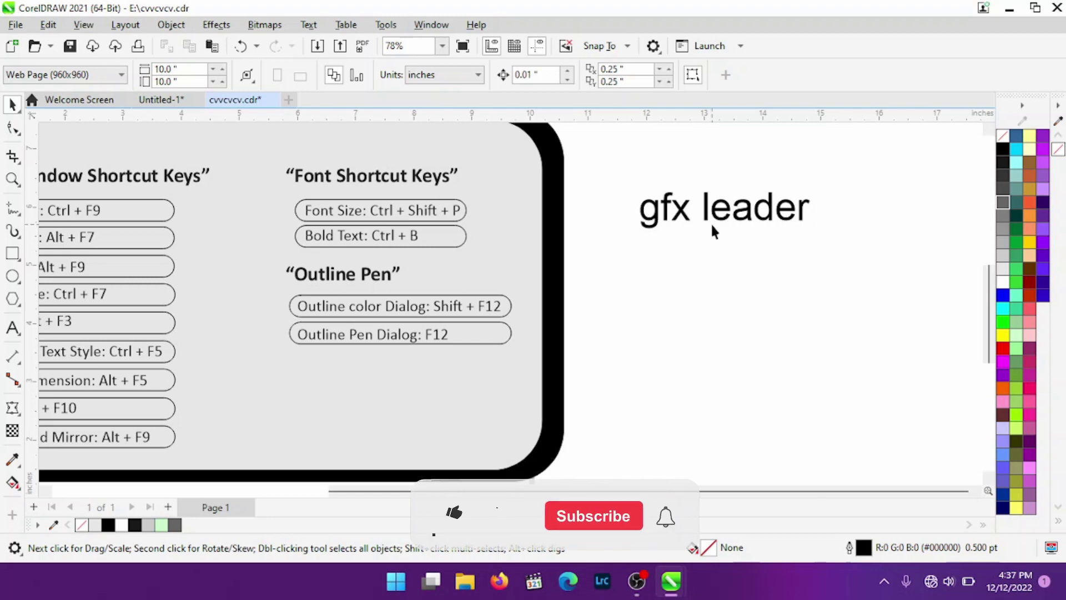
{"action": "left_click", "coordinate": [712, 229]}
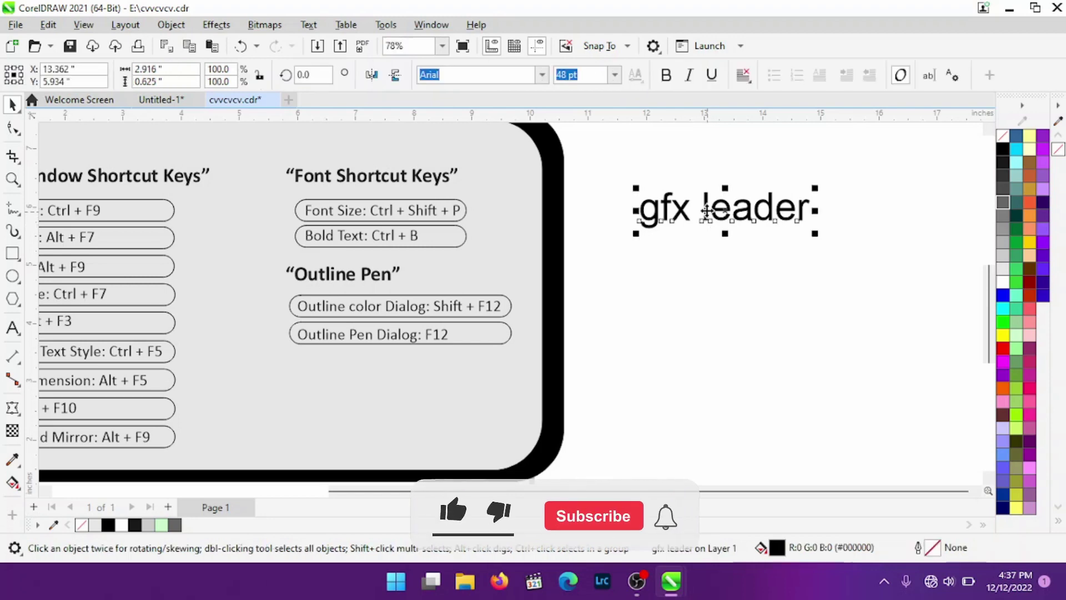
{"action": "left_click", "coordinate": [604, 202]}
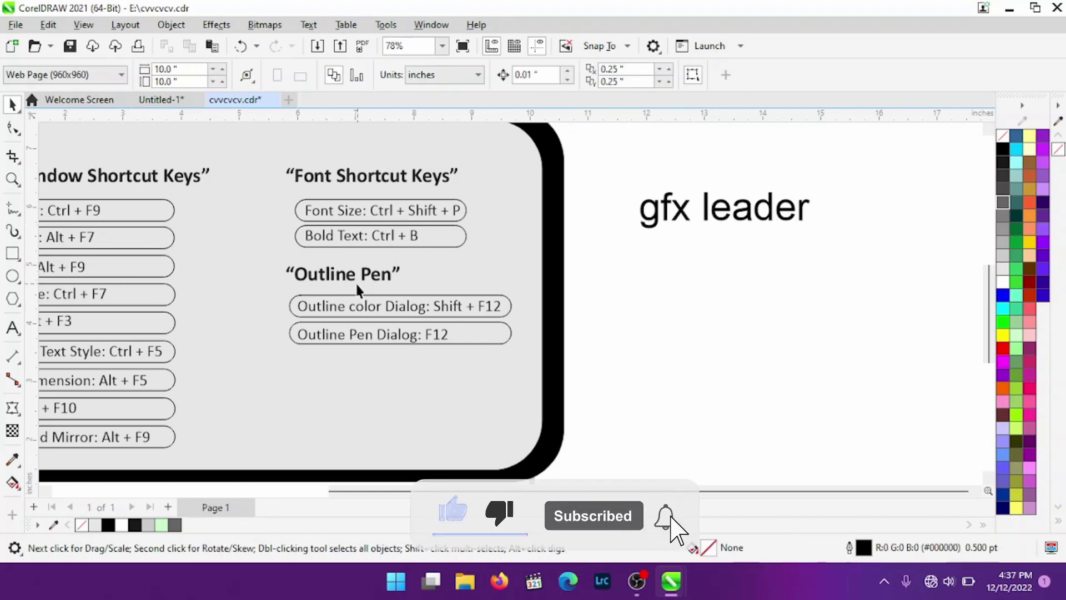
{"action": "left_click", "coordinate": [702, 214]}
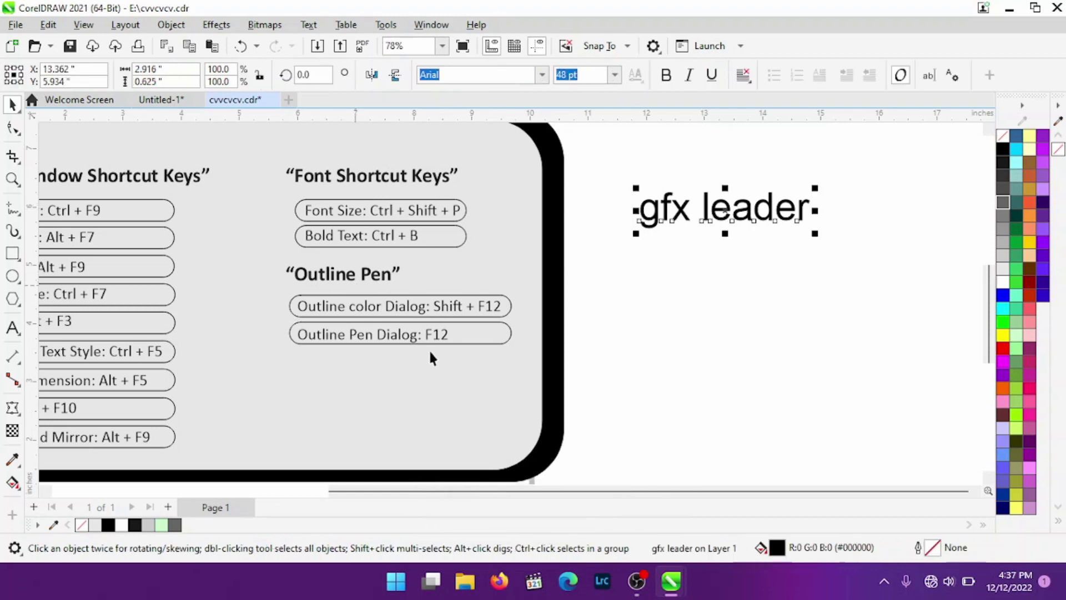
{"action": "left_click", "coordinate": [571, 294]}
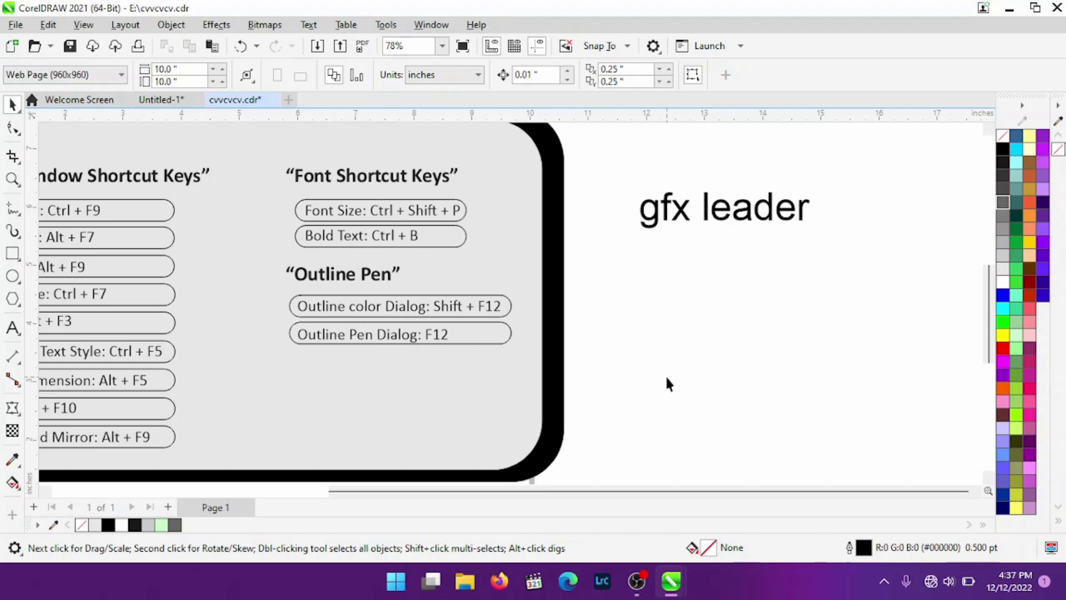
Inspect the Outline color Dialog shortcut box, then invoke Outline Color with nothing selected.
{"action": "left_click", "coordinate": [479, 317]}
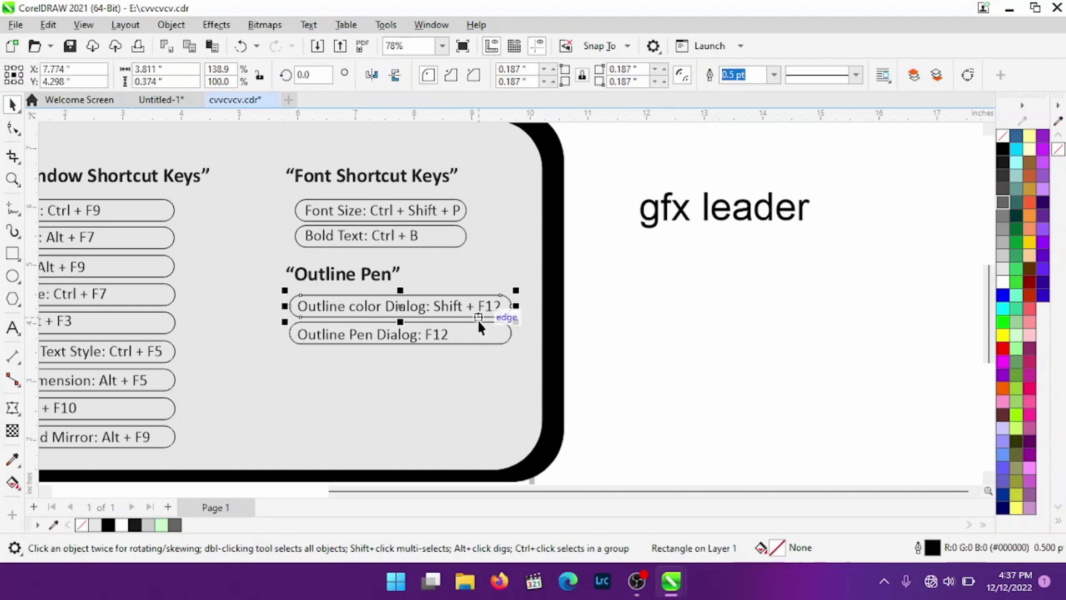
{"action": "left_click", "coordinate": [703, 412]}
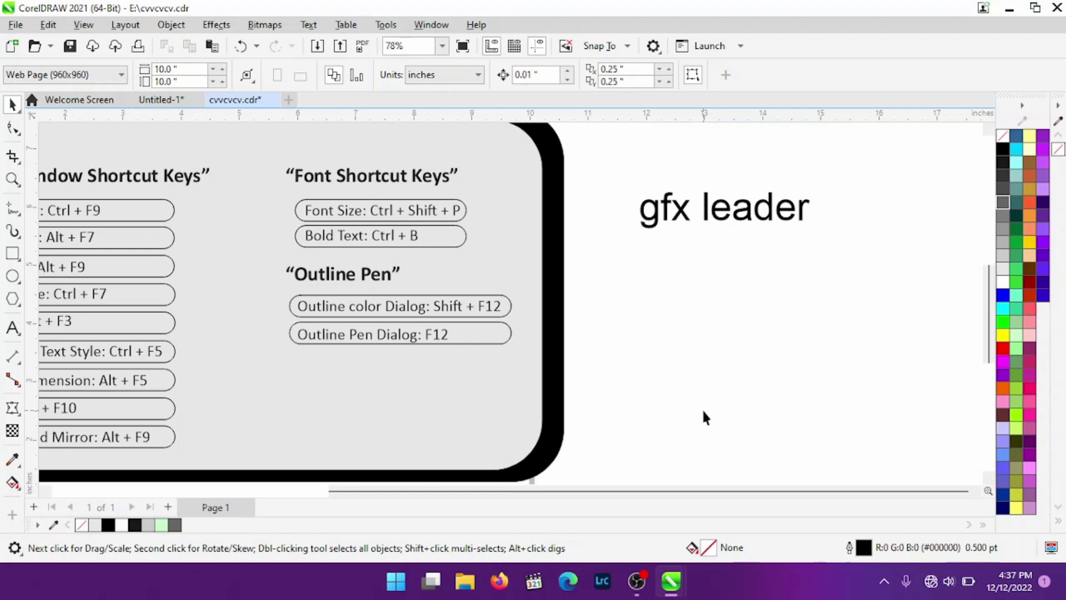
{"action": "key", "text": "shift+F12"}
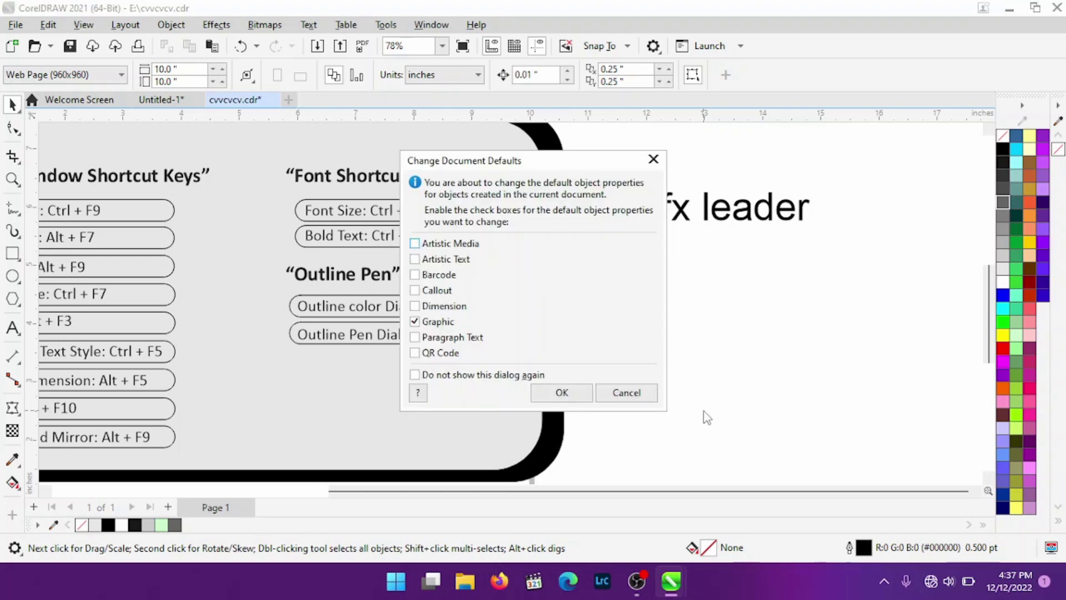
Cancel the defaults prompt and draw a large blue-filled ellipse below the gfx leader label.
{"action": "left_click", "coordinate": [638, 397]}
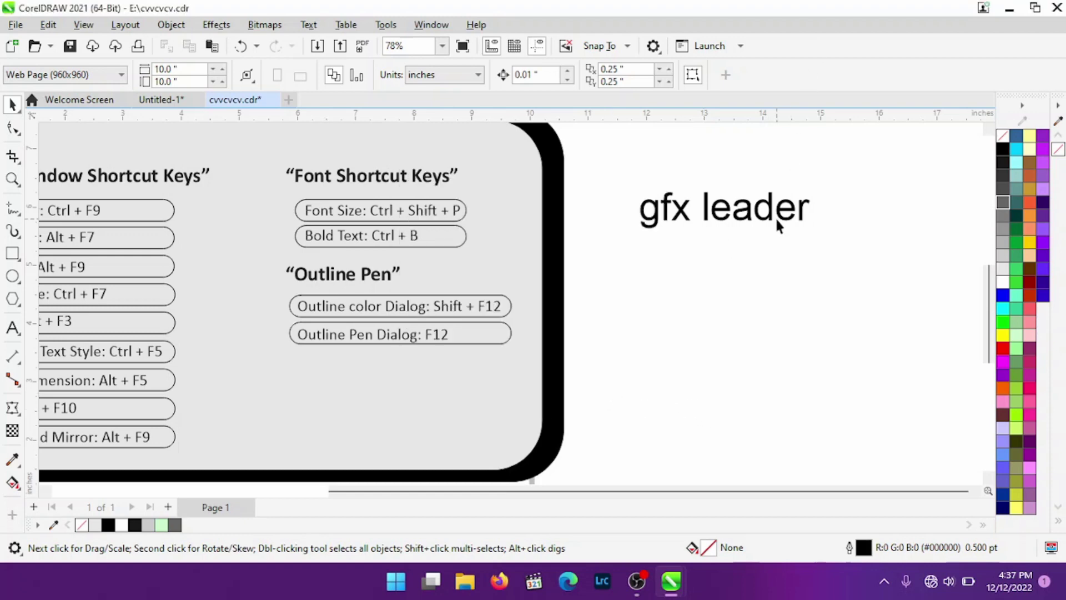
{"action": "left_click", "coordinate": [12, 276]}
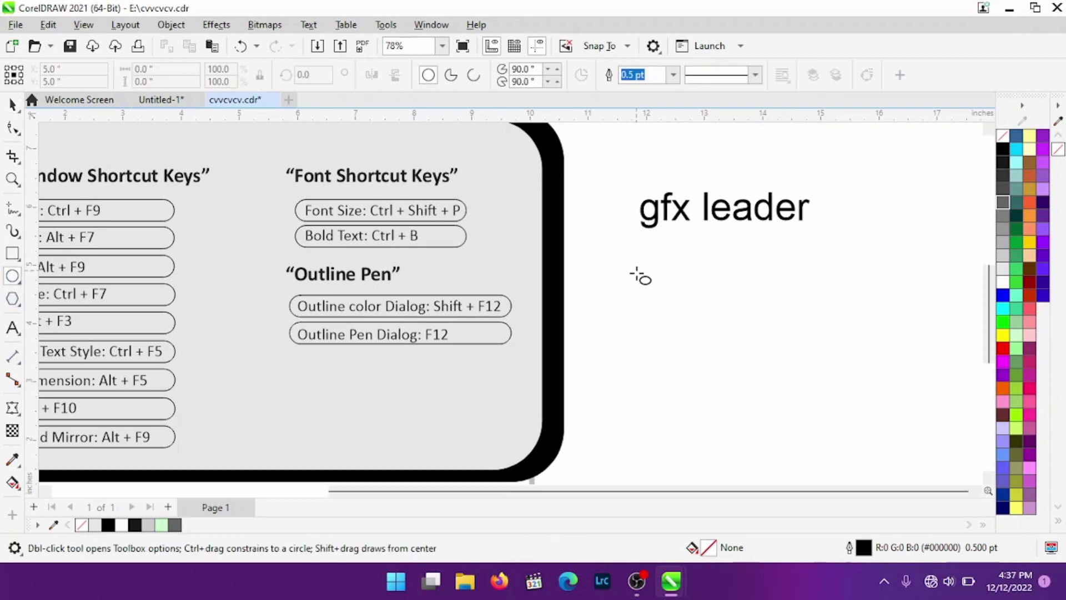
{"action": "left_click_drag", "start_coordinate": [631, 265], "coordinate": [905, 460]}
{"action": "left_click", "coordinate": [1003, 294]}
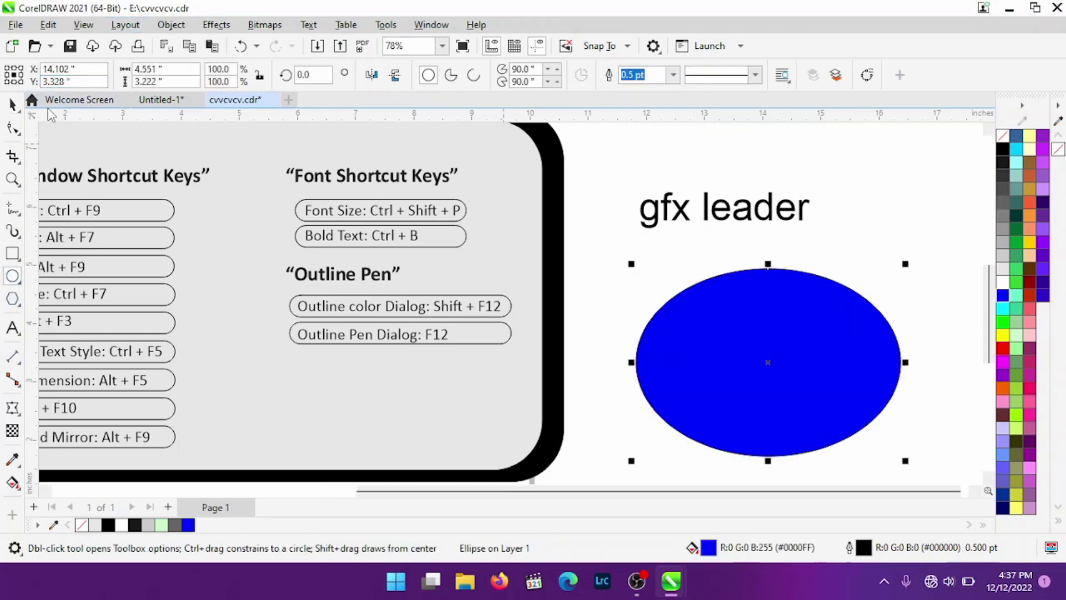
{"action": "left_click", "coordinate": [12, 104]}
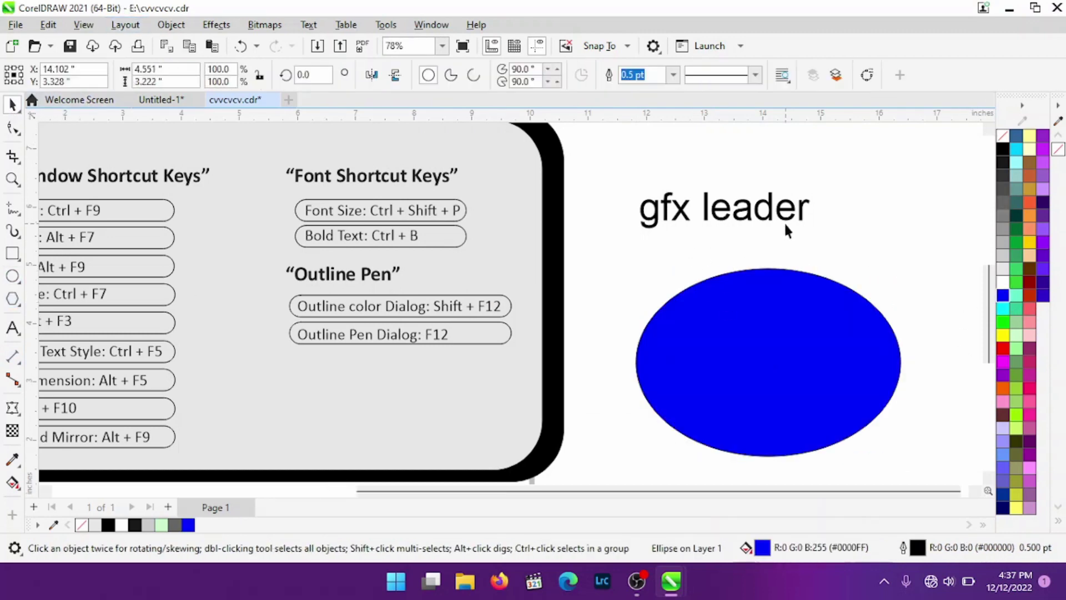
{"action": "left_click", "coordinate": [765, 338]}
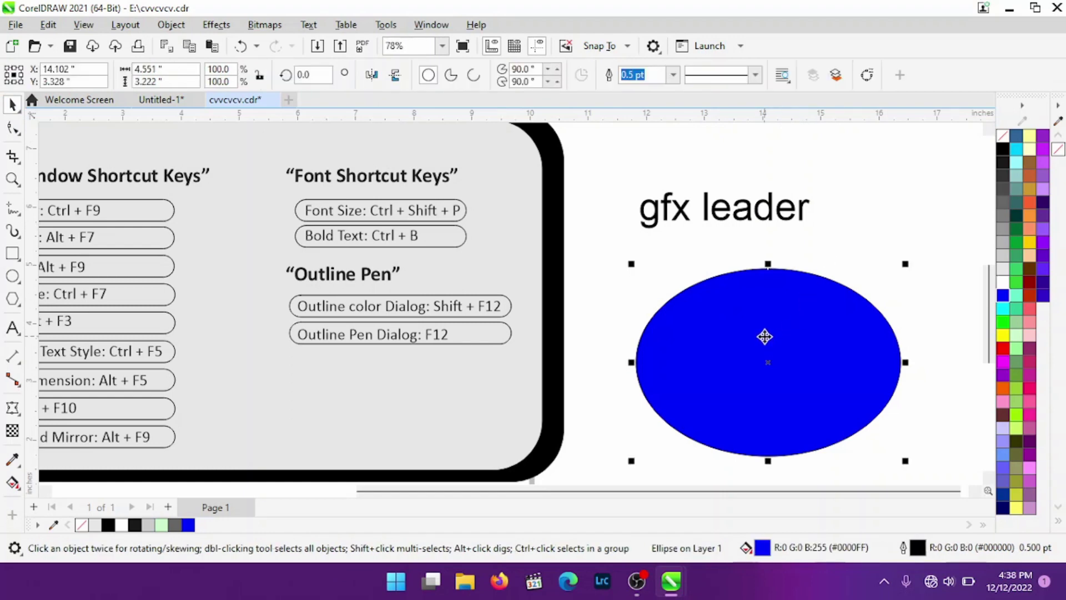
Set the ellipse outline colour to the dark reddish brown #2B1C1C.
{"action": "key", "text": "shift+F12"}
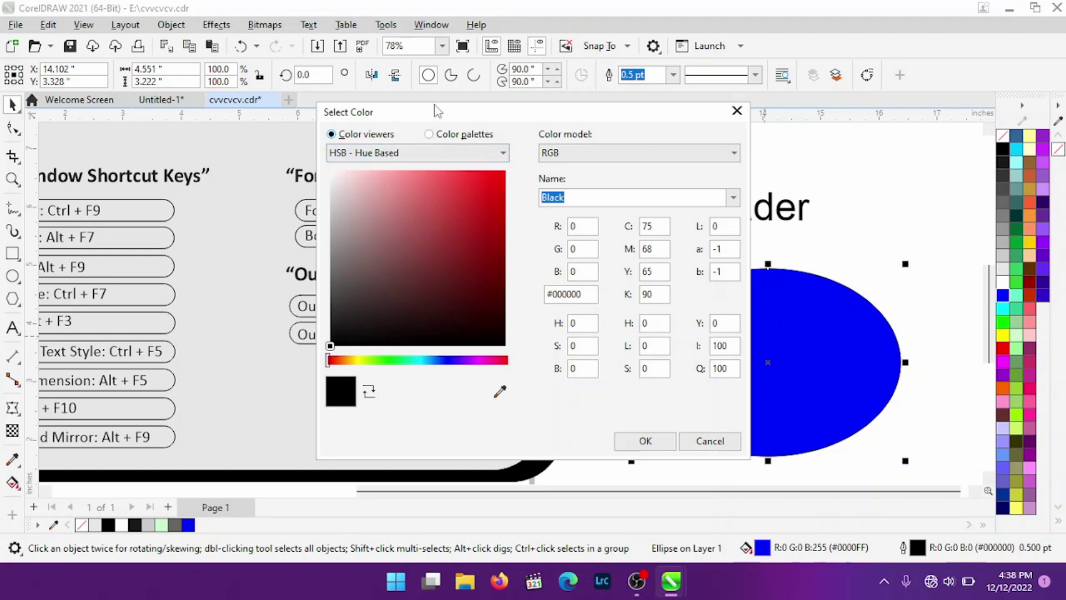
{"action": "left_click_drag", "start_coordinate": [440, 113], "coordinate": [663, 99]}
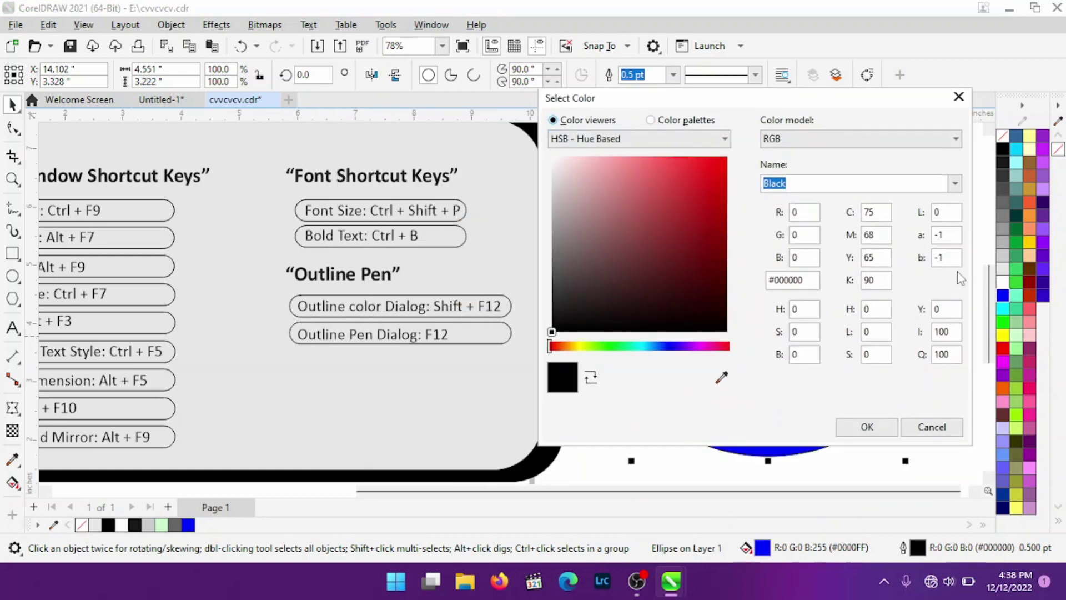
{"action": "left_click_drag", "start_coordinate": [725, 282], "coordinate": [612, 301]}
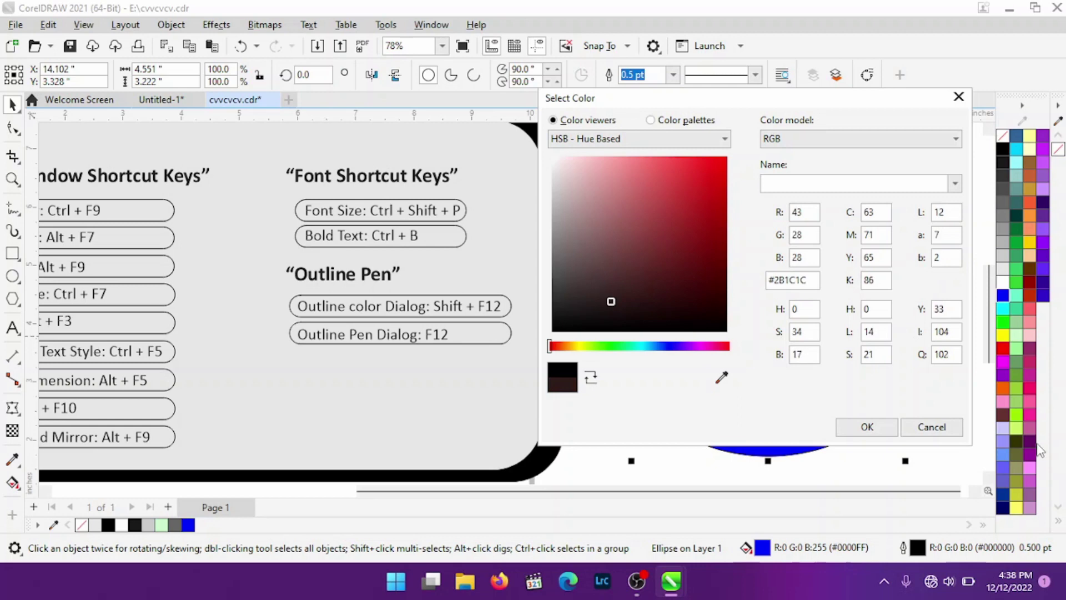
{"action": "left_click", "coordinate": [869, 428]}
{"action": "scroll", "coordinate": [766, 381], "scroll_direction": "down", "scroll_amount": 1}
{"action": "scroll", "coordinate": [790, 290], "scroll_direction": "up", "scroll_amount": 2}
{"action": "scroll", "coordinate": [802, 245], "scroll_direction": "up", "scroll_amount": 2}
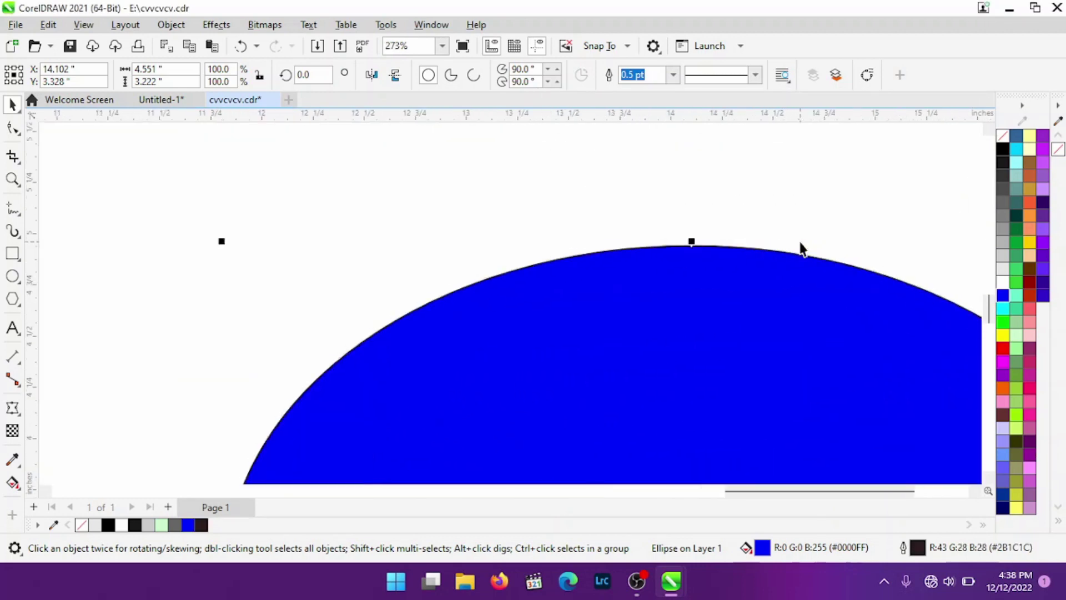
{"action": "scroll", "coordinate": [782, 258], "scroll_direction": "up", "scroll_amount": 2}
{"action": "scroll", "coordinate": [782, 258], "scroll_direction": "down", "scroll_amount": 1}
{"action": "scroll", "coordinate": [761, 283], "scroll_direction": "down", "scroll_amount": 1}
{"action": "scroll", "coordinate": [754, 281], "scroll_direction": "down", "scroll_amount": 1}
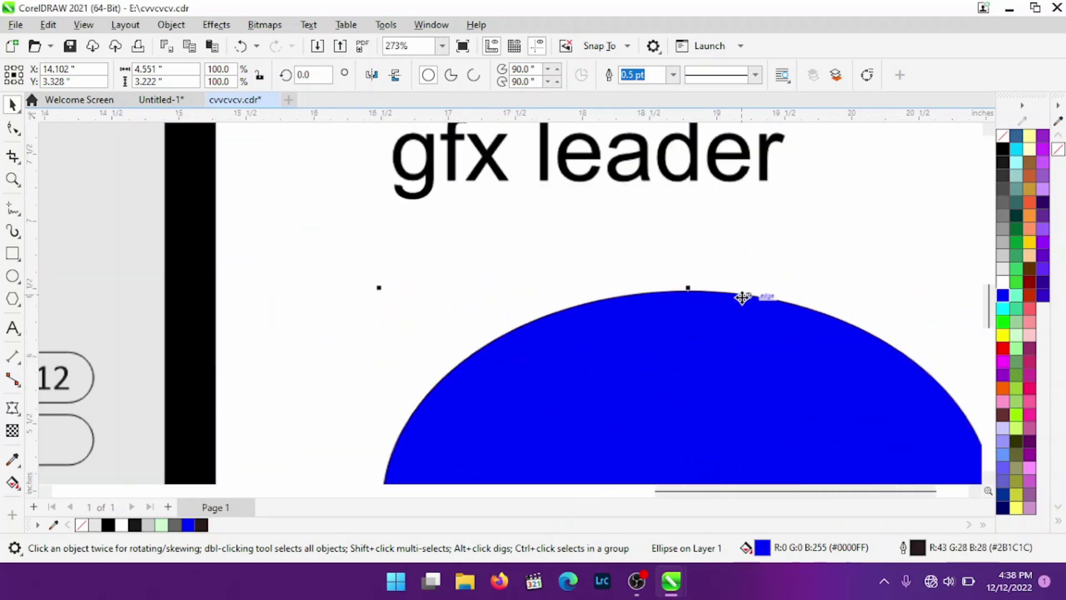
{"action": "scroll", "coordinate": [745, 295], "scroll_direction": "down", "scroll_amount": 2}
{"action": "scroll", "coordinate": [747, 317], "scroll_direction": "down", "scroll_amount": 1}
{"action": "scroll", "coordinate": [752, 352], "scroll_direction": "up", "scroll_amount": 1}
{"action": "left_click", "coordinate": [706, 351]}
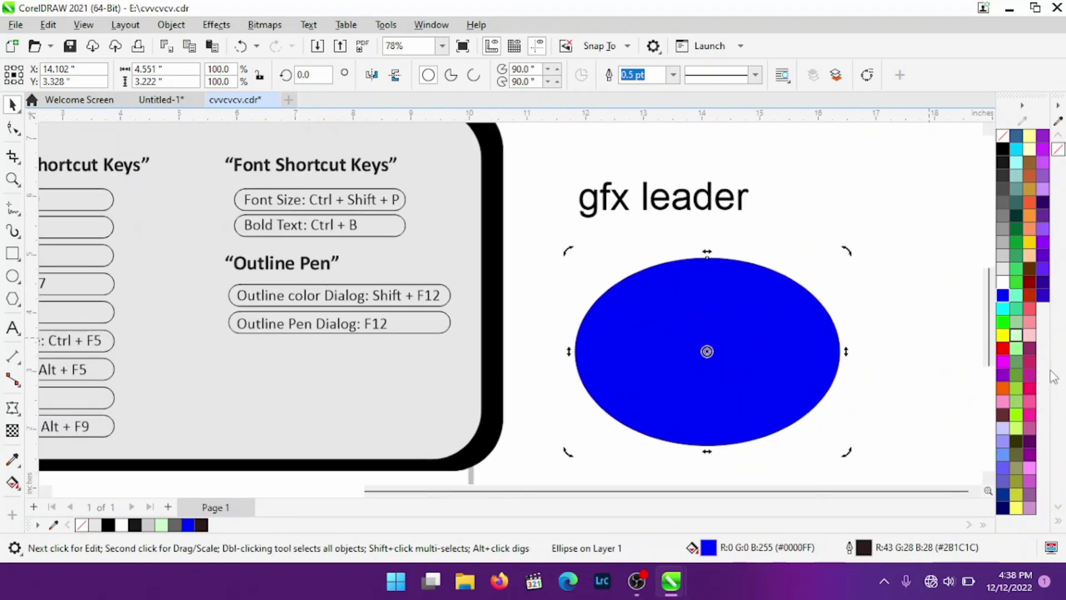
{"action": "left_click", "coordinate": [1015, 336]}
{"action": "scroll", "coordinate": [774, 302], "scroll_direction": "up", "scroll_amount": 2}
{"action": "scroll", "coordinate": [733, 231], "scroll_direction": "up", "scroll_amount": 2}
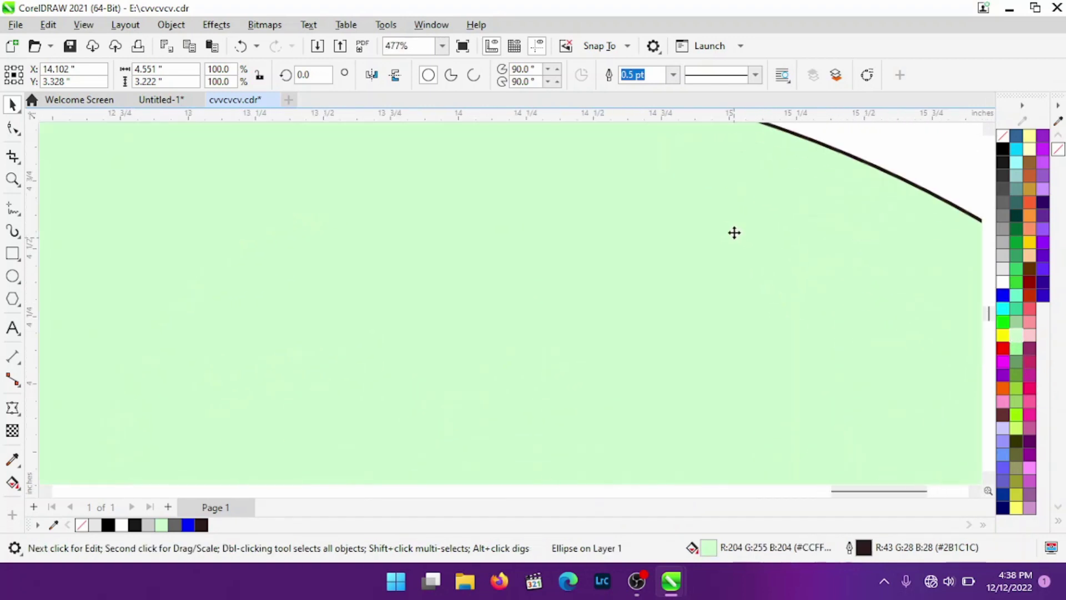
{"action": "scroll", "coordinate": [822, 143], "scroll_direction": "up", "scroll_amount": 1}
{"action": "scroll", "coordinate": [821, 143], "scroll_direction": "up", "scroll_amount": 3}
{"action": "scroll", "coordinate": [827, 162], "scroll_direction": "up", "scroll_amount": 3}
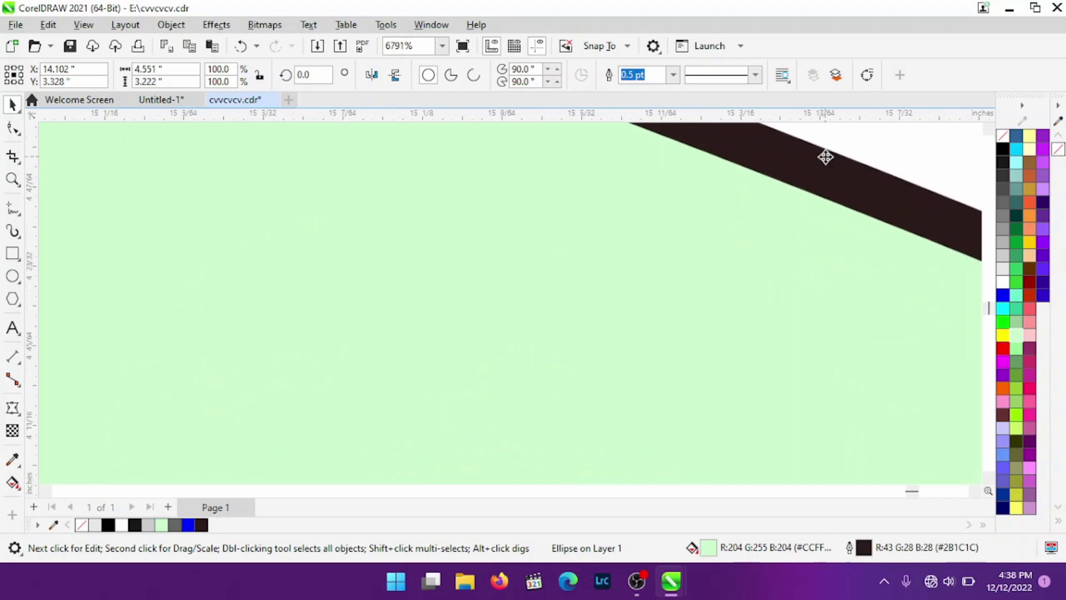
{"action": "scroll", "coordinate": [827, 162], "scroll_direction": "up", "scroll_amount": 2}
{"action": "scroll", "coordinate": [761, 357], "scroll_direction": "down", "scroll_amount": 3}
{"action": "scroll", "coordinate": [755, 363], "scroll_direction": "down", "scroll_amount": 2}
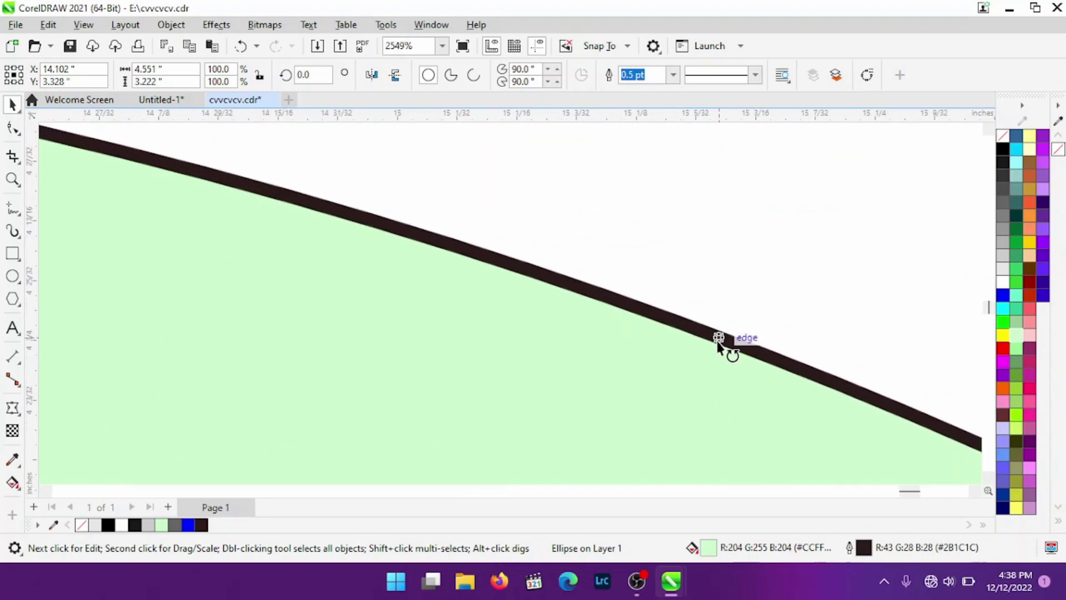
{"action": "key", "text": "shift+F12"}
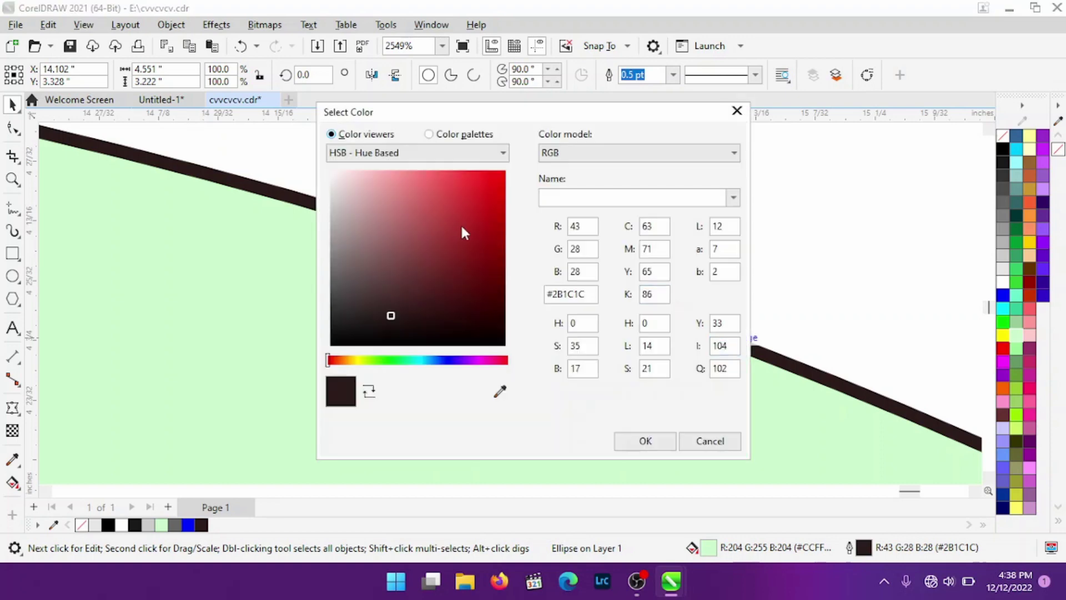
{"action": "left_click", "coordinate": [498, 170]}
{"action": "left_click", "coordinate": [626, 447]}
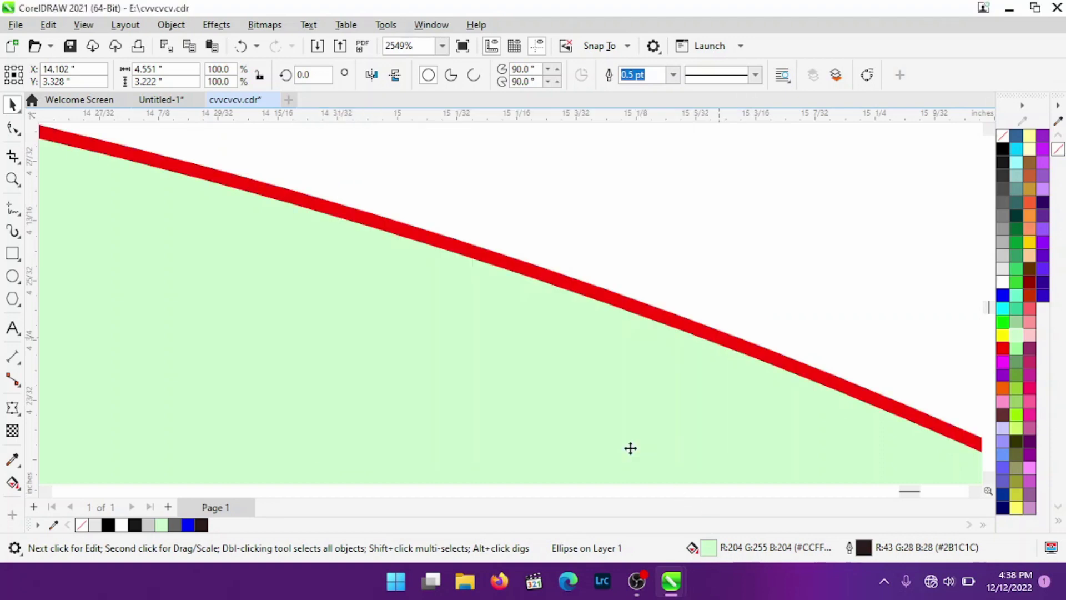
{"action": "scroll", "coordinate": [724, 300], "scroll_direction": "down", "scroll_amount": 2}
{"action": "scroll", "coordinate": [703, 302], "scroll_direction": "down", "scroll_amount": 4}
{"action": "scroll", "coordinate": [697, 297], "scroll_direction": "down", "scroll_amount": 4}
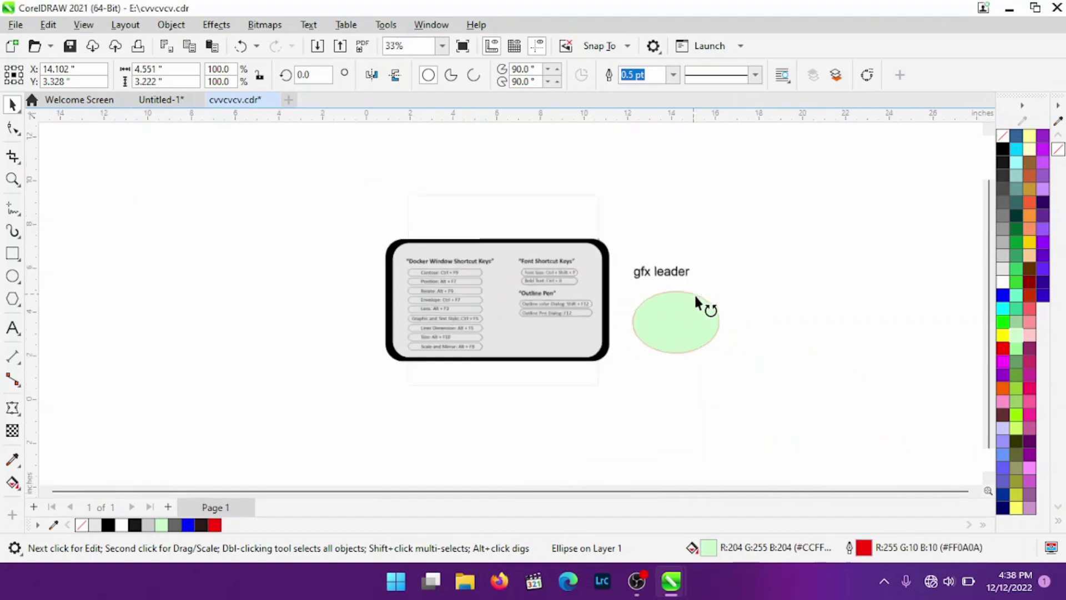
{"action": "scroll", "coordinate": [722, 297], "scroll_direction": "up", "scroll_amount": 2}
{"action": "left_click", "coordinate": [744, 297]}
{"action": "scroll", "coordinate": [364, 333], "scroll_direction": "up", "scroll_amount": 1}
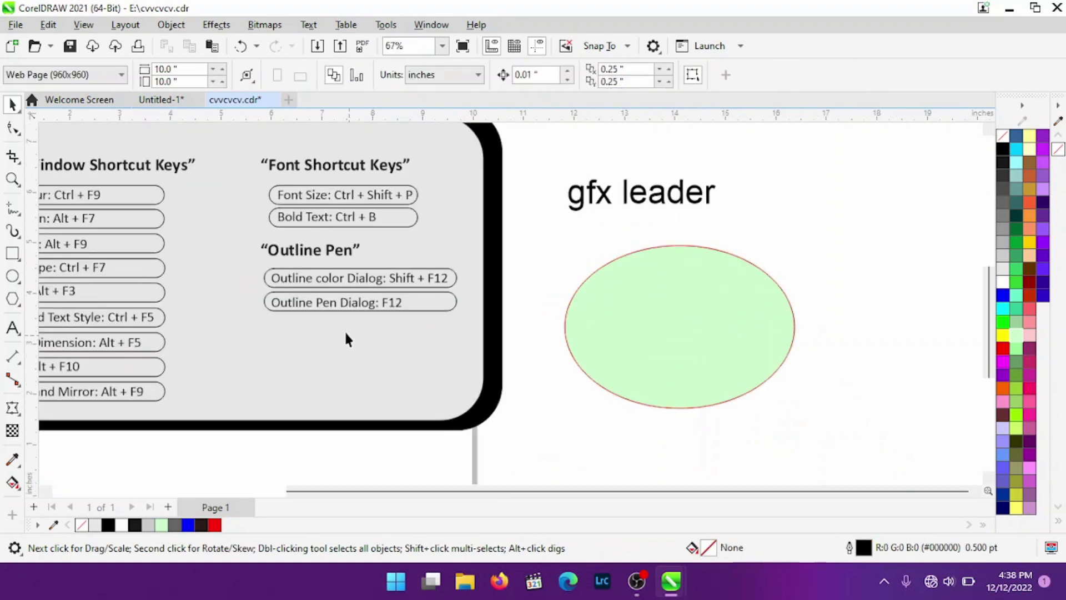
{"action": "scroll", "coordinate": [312, 327], "scroll_direction": "up", "scroll_amount": 2}
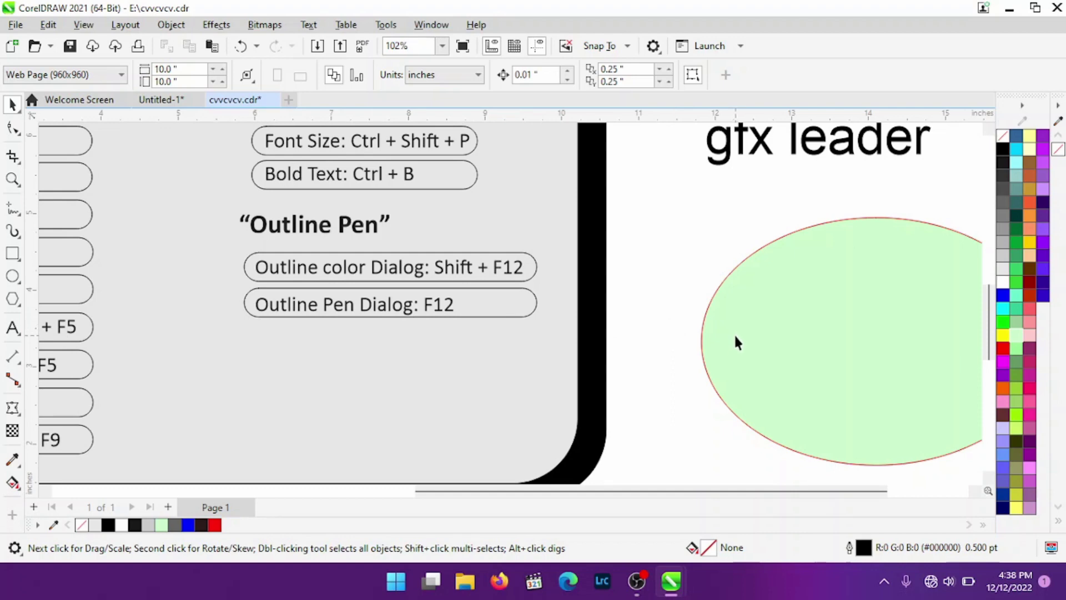
Change the ellipse's outline colour to dark navy in the Outline Pen dialog.
{"action": "key", "text": "F12"}
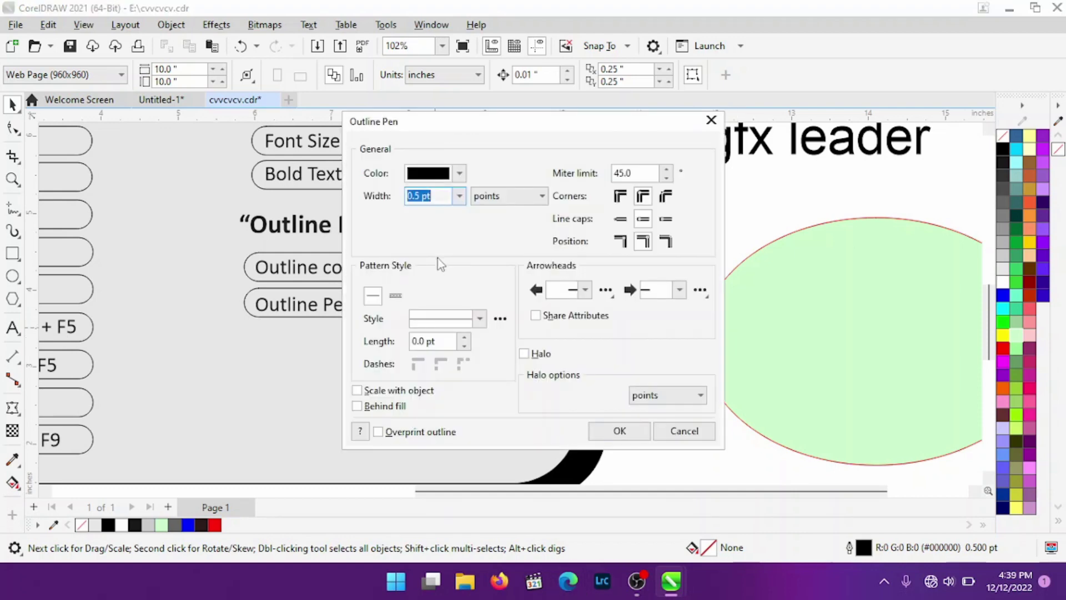
{"action": "left_click", "coordinate": [460, 174]}
{"action": "left_click", "coordinate": [510, 249]}
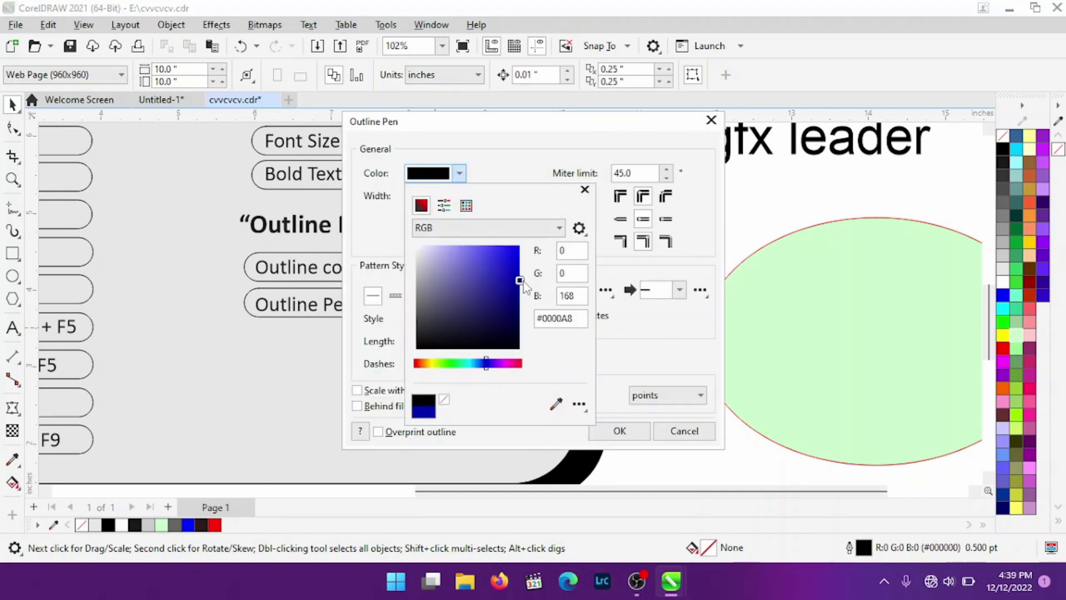
{"action": "left_click", "coordinate": [562, 392]}
{"action": "left_click", "coordinate": [887, 372]}
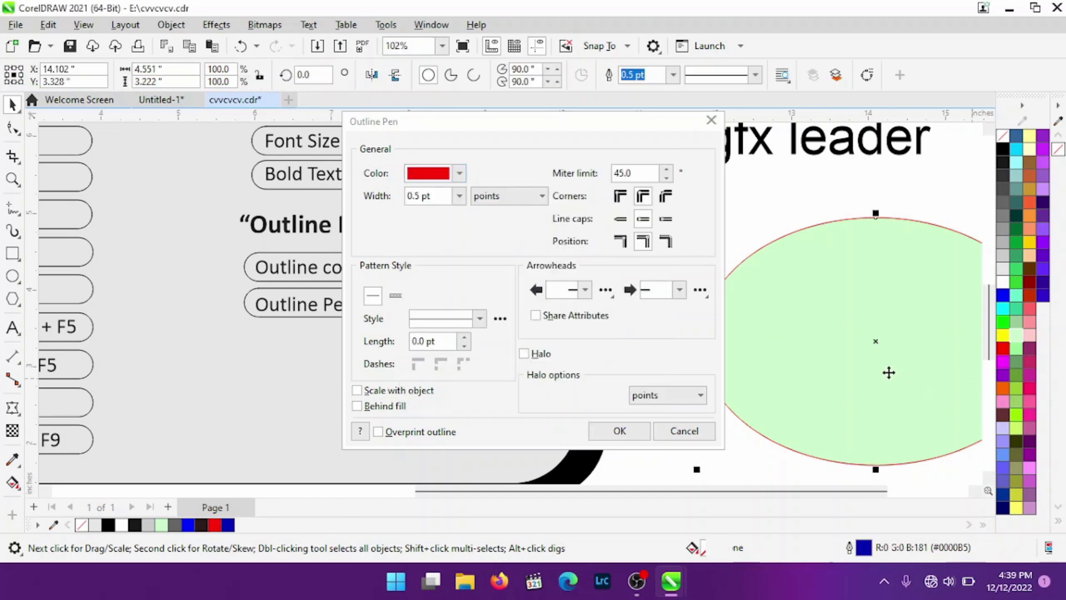
{"action": "left_click", "coordinate": [459, 174]}
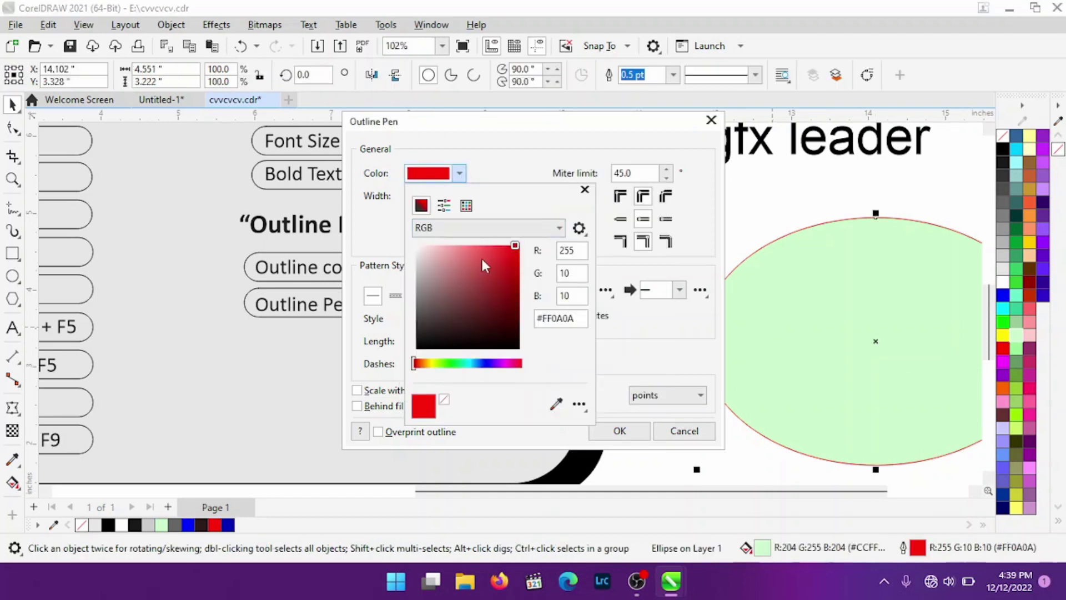
{"action": "left_click", "coordinate": [505, 317]}
{"action": "left_click", "coordinate": [489, 363]}
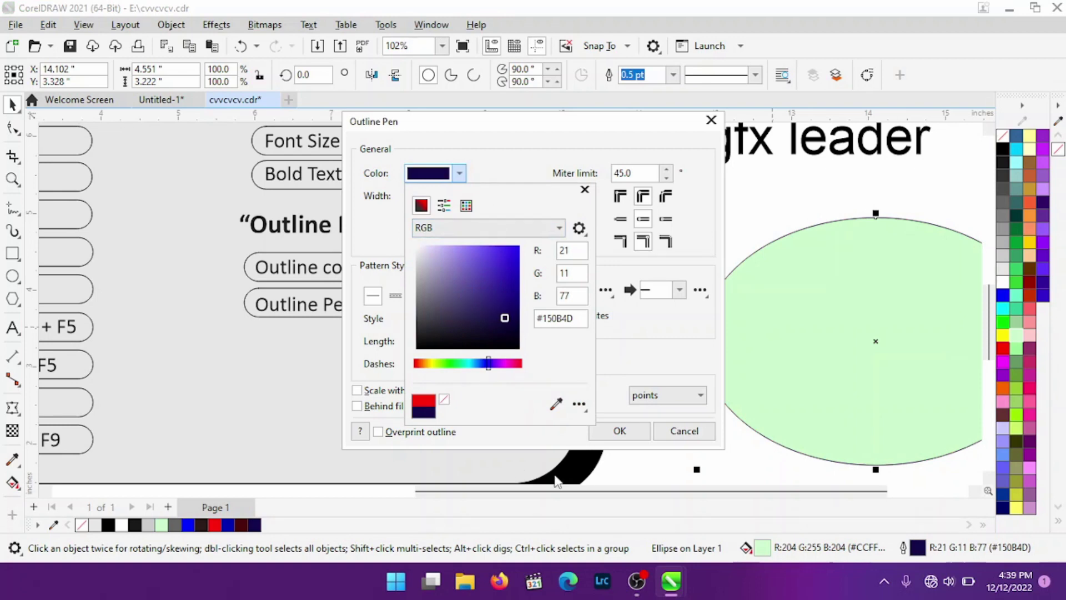
{"action": "left_click", "coordinate": [495, 160]}
Give the outline a dashed style, 8.0 pt width and the third dash option, then apply.
{"action": "left_click", "coordinate": [480, 319]}
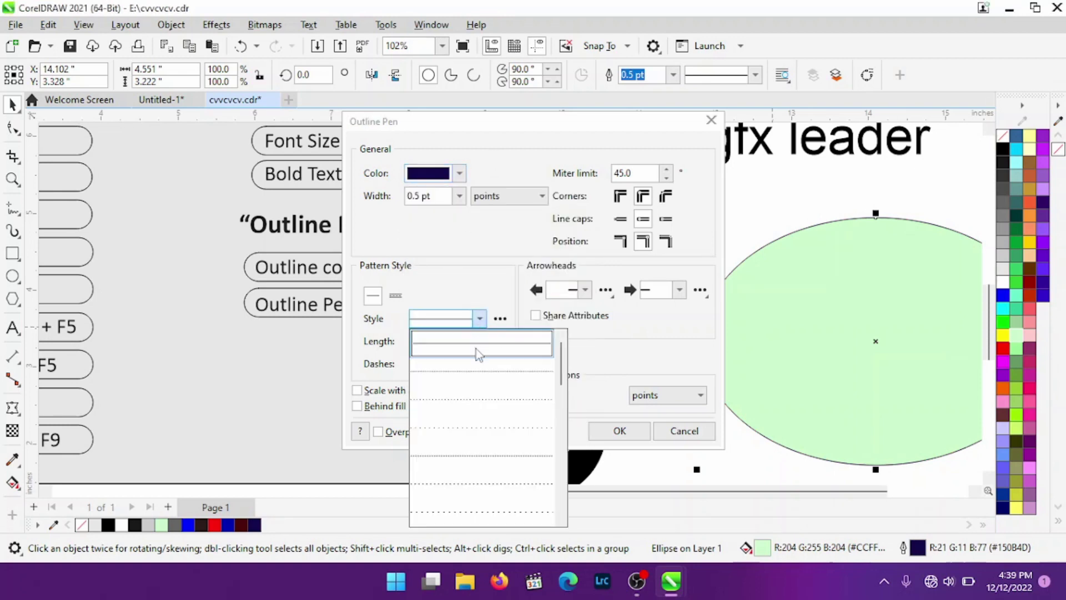
{"action": "left_click", "coordinate": [470, 444]}
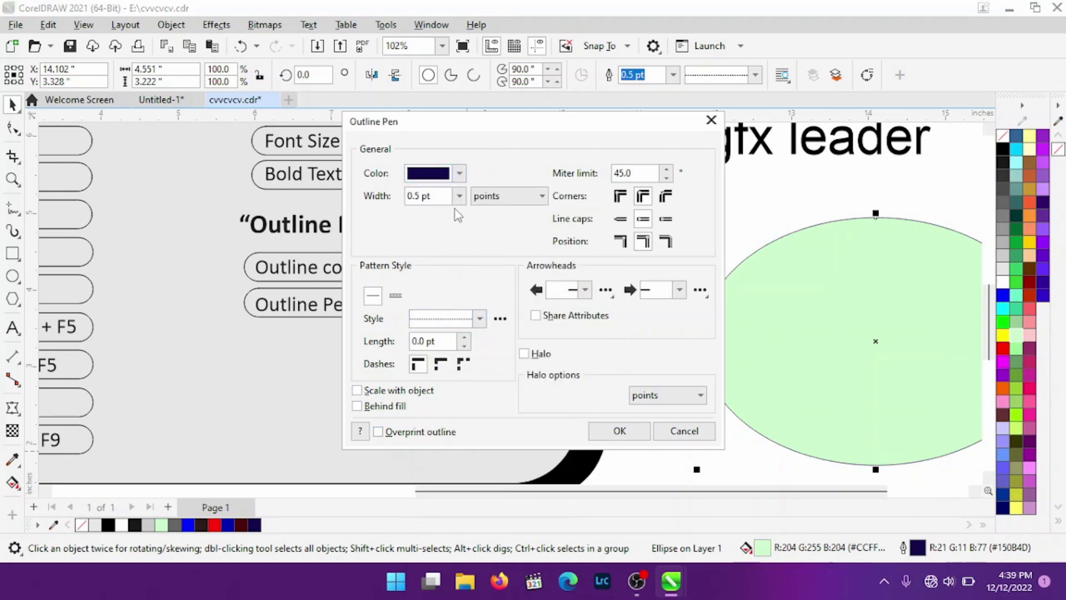
{"action": "left_click", "coordinate": [458, 197]}
{"action": "left_click", "coordinate": [439, 326]}
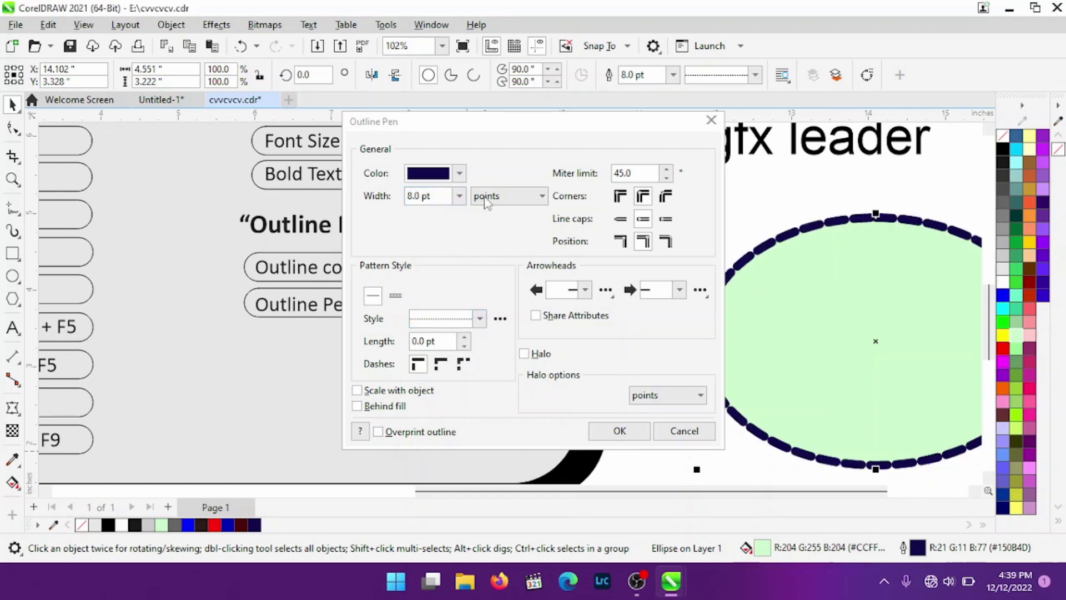
{"action": "left_click", "coordinate": [462, 364]}
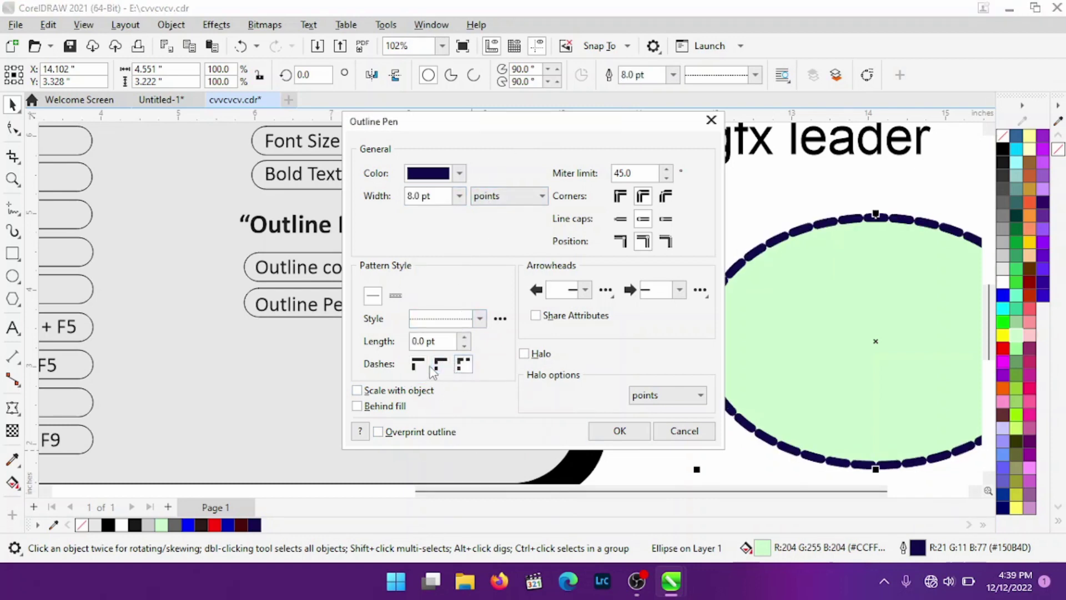
{"action": "left_click", "coordinate": [418, 363]}
{"action": "left_click", "coordinate": [462, 364]}
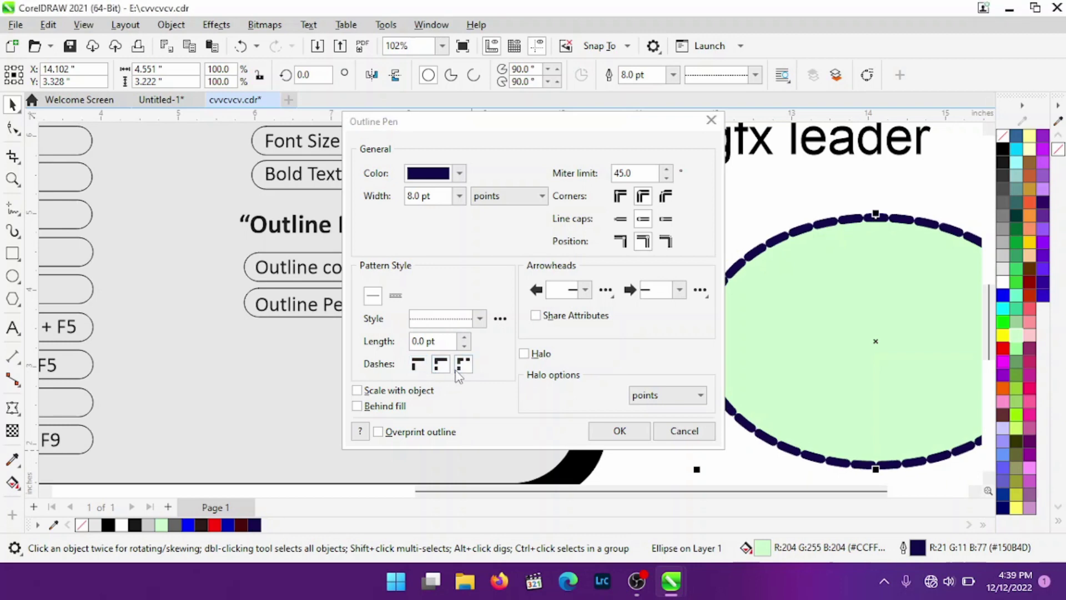
{"action": "left_click", "coordinate": [624, 430]}
{"action": "left_click", "coordinate": [685, 252]}
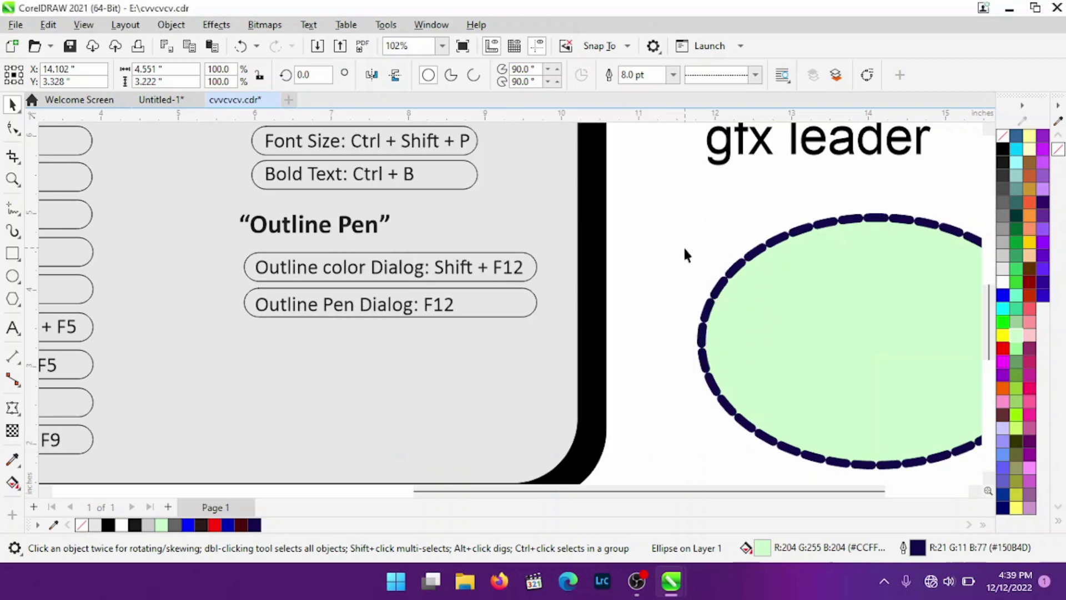
{"action": "scroll", "coordinate": [766, 311], "scroll_direction": "down", "scroll_amount": 3}
{"action": "scroll", "coordinate": [798, 312], "scroll_direction": "up", "scroll_amount": 5}
Move the gfx leader label into the ellipse, centre it, and enlarge it proportionally.
{"action": "scroll", "coordinate": [833, 344], "scroll_direction": "down", "scroll_amount": 5}
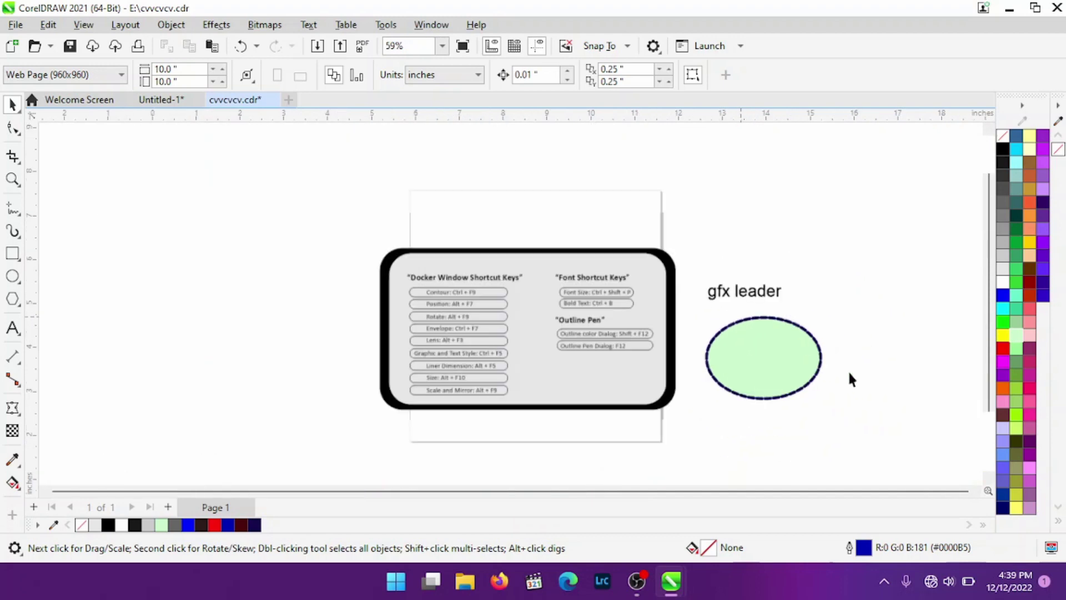
{"action": "scroll", "coordinate": [848, 370], "scroll_direction": "up", "scroll_amount": 4}
{"action": "left_click_drag", "start_coordinate": [609, 151], "coordinate": [649, 331]}
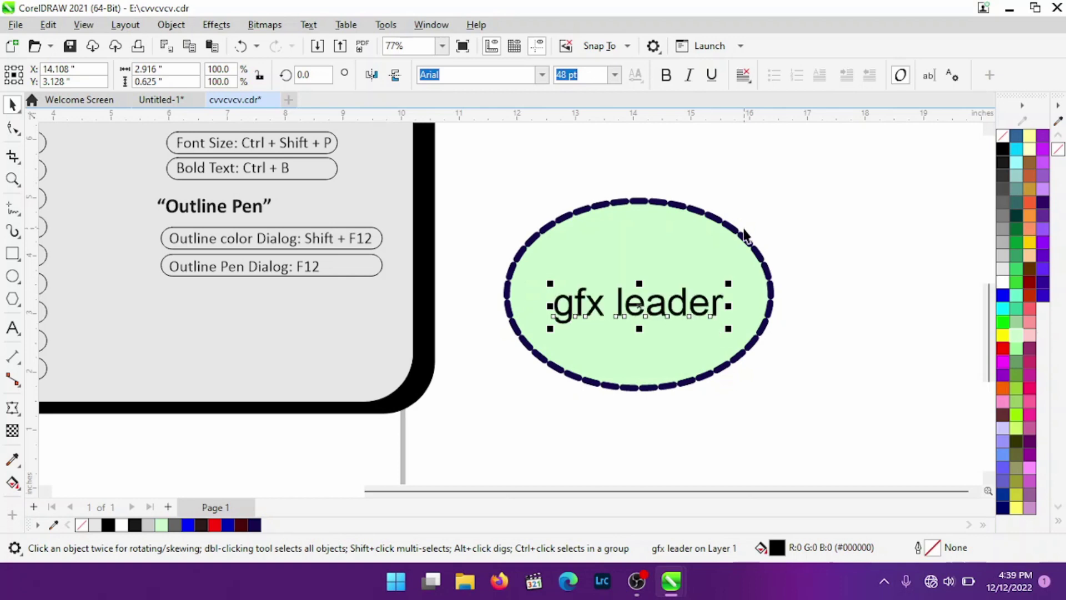
{"action": "left_click_drag", "start_coordinate": [899, 143], "coordinate": [441, 425]}
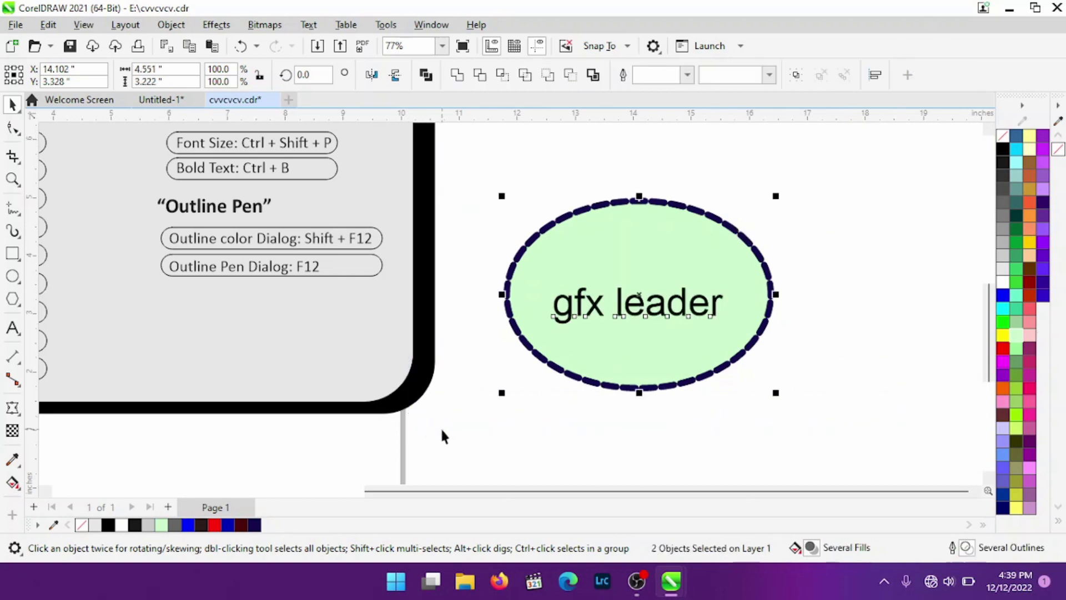
{"action": "key", "text": "e"}
{"action": "left_click", "coordinate": [823, 278]}
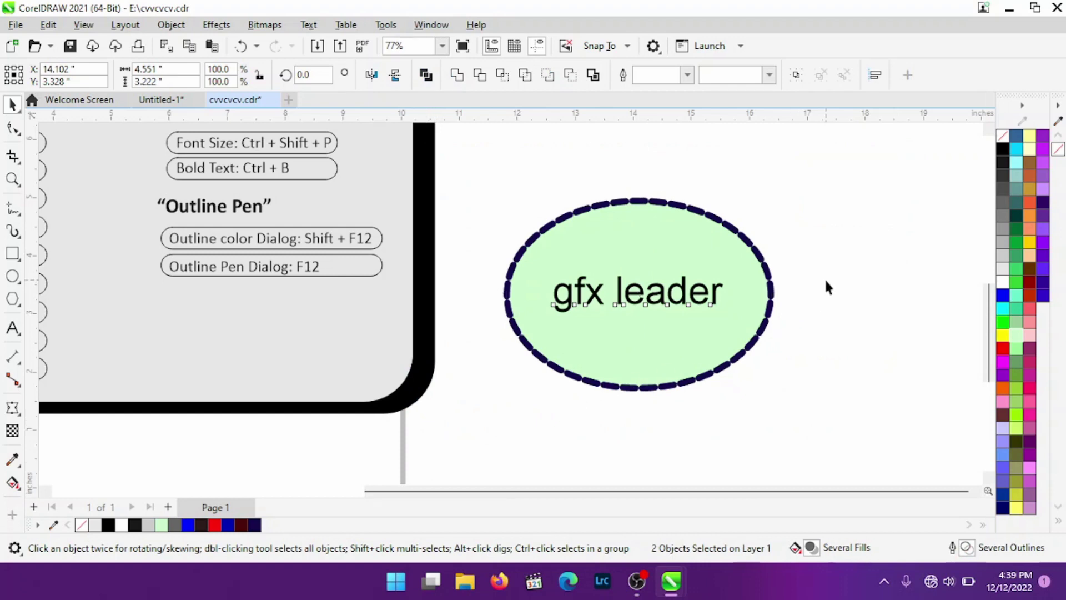
{"action": "left_click", "coordinate": [707, 303]}
{"action": "left_click_drag", "start_coordinate": [728, 318], "coordinate": [746, 337]}
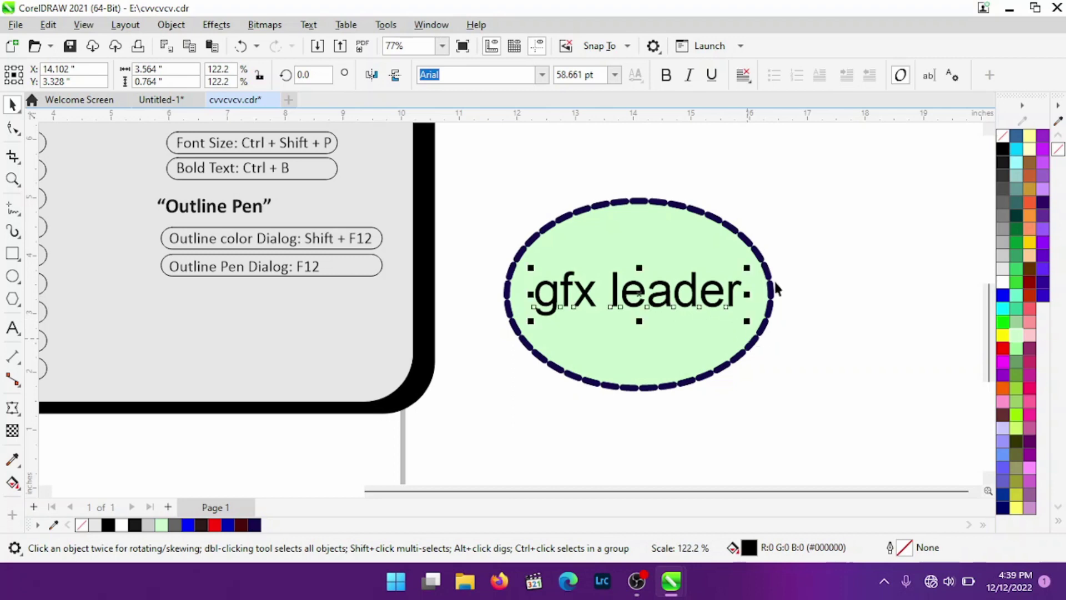
{"action": "key", "text": "Escape"}
Select the ellipse together with its label and delete them both.
{"action": "scroll", "coordinate": [669, 299], "scroll_direction": "down", "scroll_amount": 3}
{"action": "scroll", "coordinate": [661, 303], "scroll_direction": "up", "scroll_amount": 1}
{"action": "scroll", "coordinate": [667, 305], "scroll_direction": "up", "scroll_amount": 2}
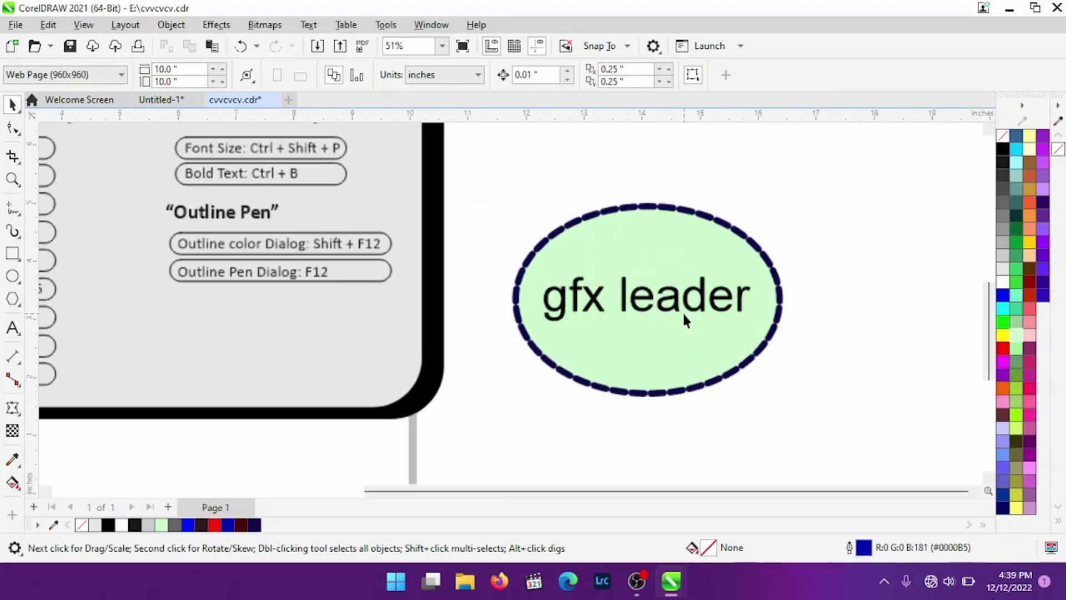
{"action": "scroll", "coordinate": [677, 300], "scroll_direction": "up", "scroll_amount": 1}
{"action": "scroll", "coordinate": [661, 274], "scroll_direction": "down", "scroll_amount": 3}
{"action": "scroll", "coordinate": [583, 255], "scroll_direction": "down", "scroll_amount": 1}
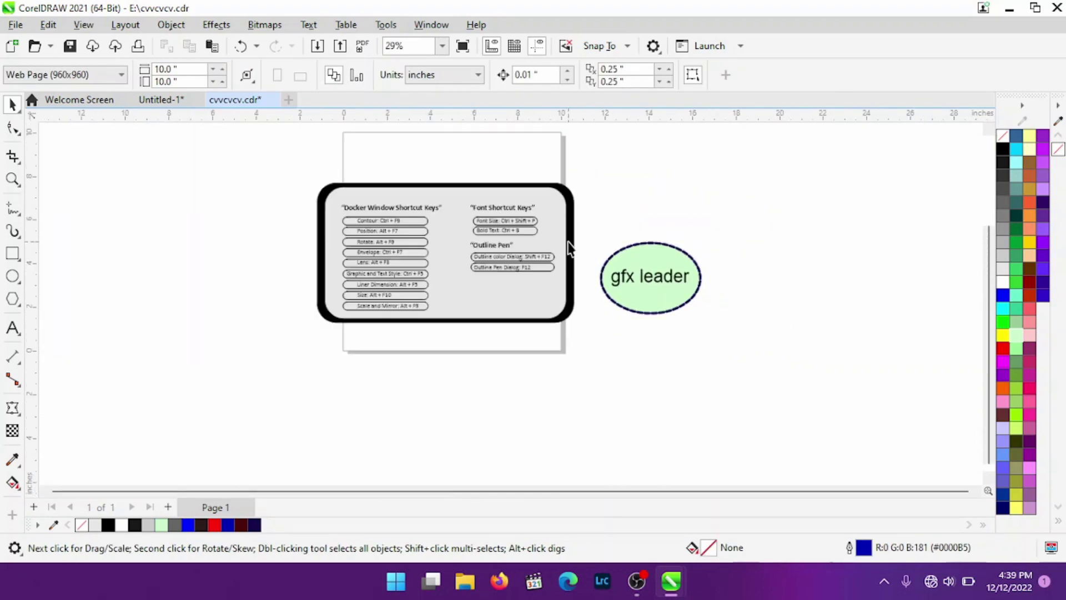
{"action": "left_click_drag", "start_coordinate": [590, 219], "coordinate": [732, 377]}
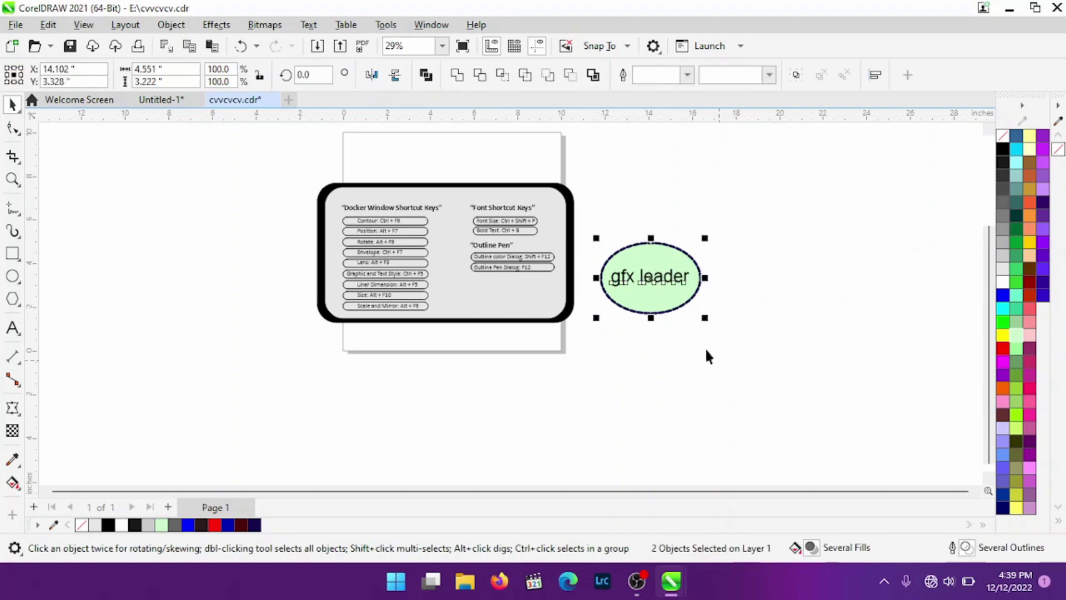
{"action": "key", "text": "Delete"}
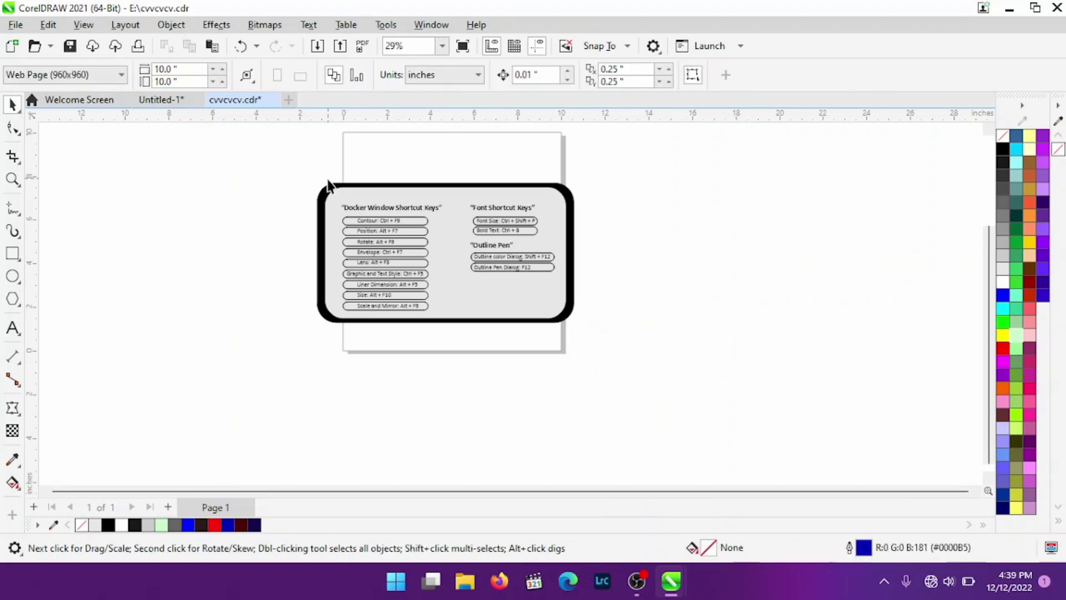
Zoom in on the shortcut card and view the page in full-screen preview.
{"action": "key", "text": "z"}
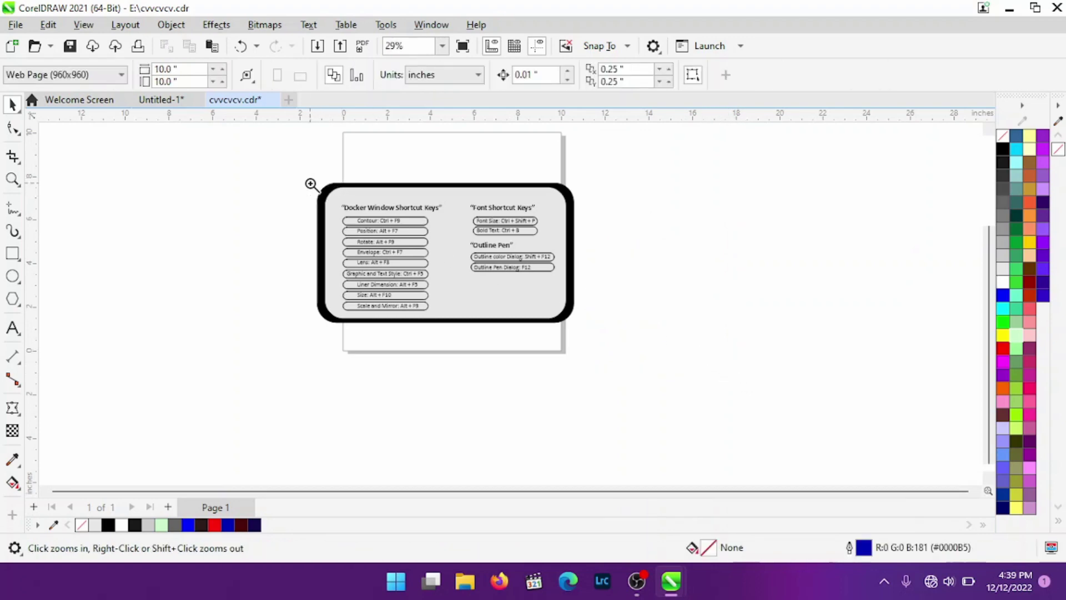
{"action": "left_click_drag", "start_coordinate": [312, 182], "coordinate": [566, 322]}
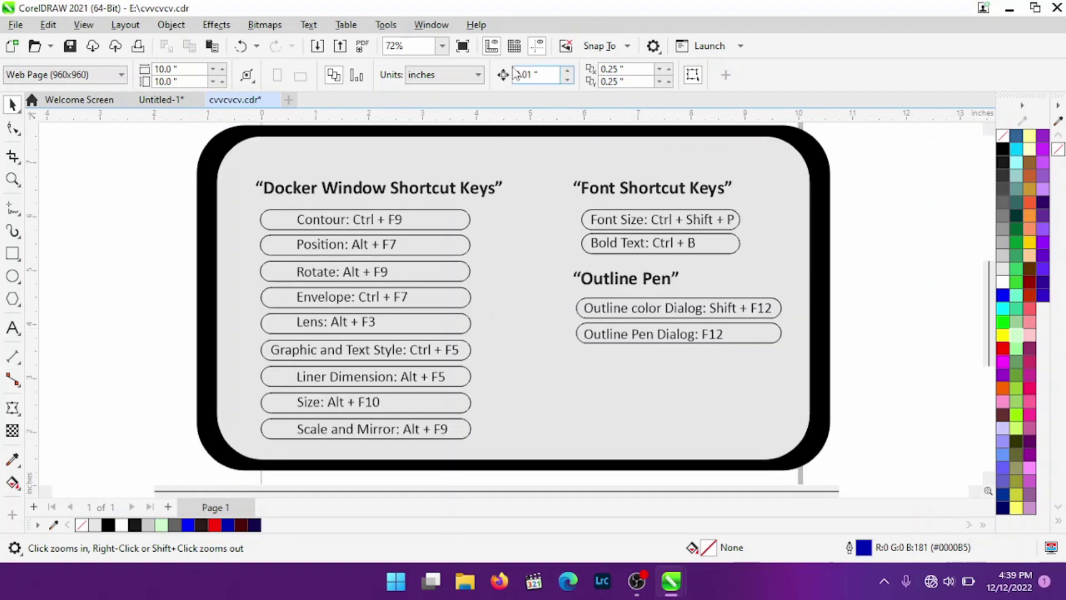
{"action": "left_click", "coordinate": [461, 51]}
Minimise CorelDRAW and refresh the Windows desktop.
{"action": "left_click", "coordinate": [1006, 13]}
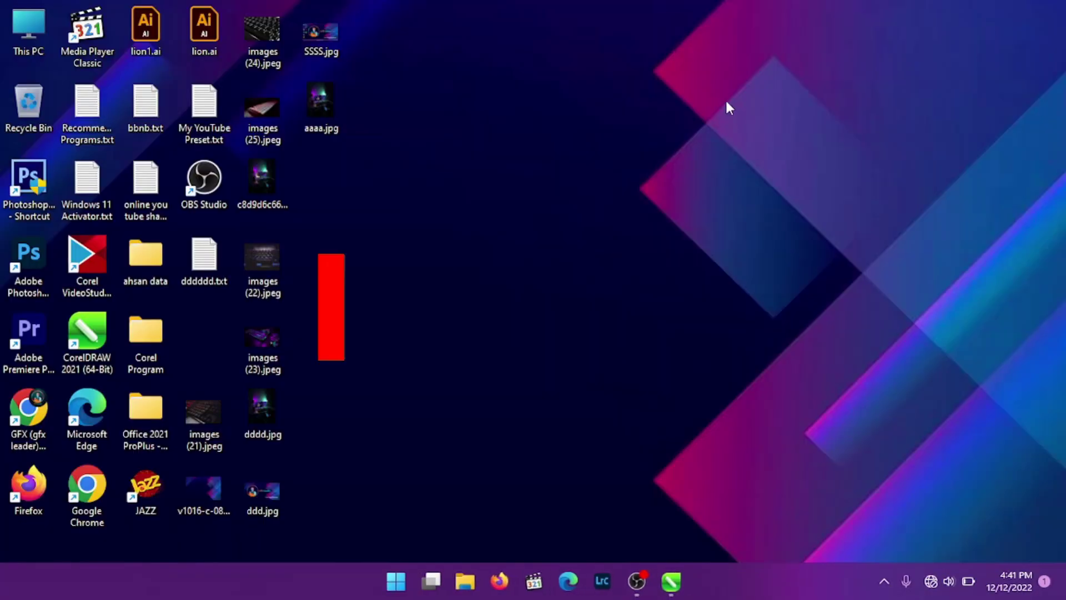
{"action": "right_click", "coordinate": [762, 67]}
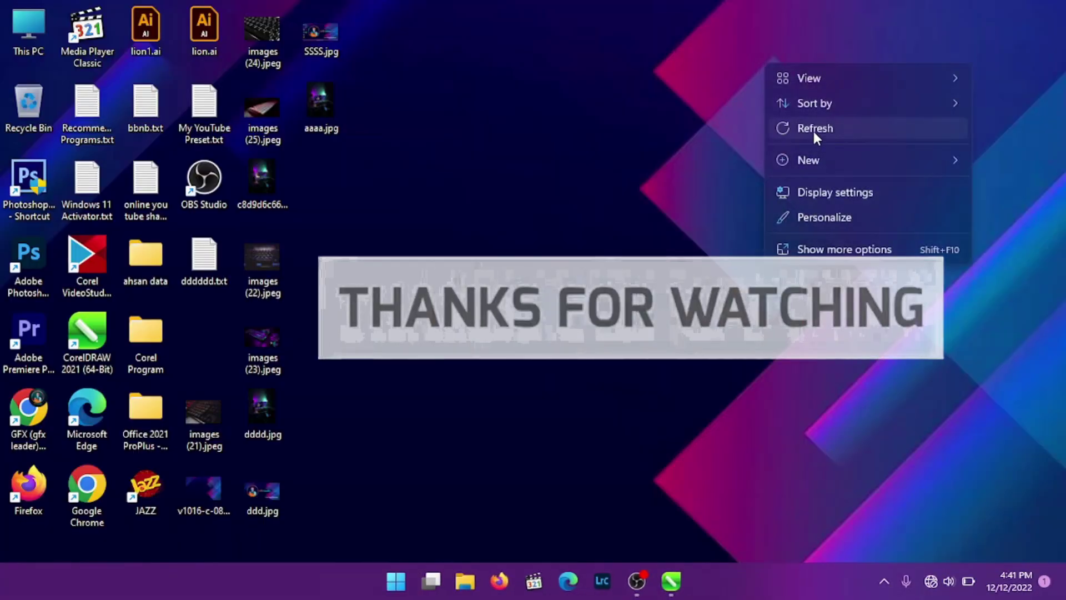
{"action": "left_click", "coordinate": [812, 129]}
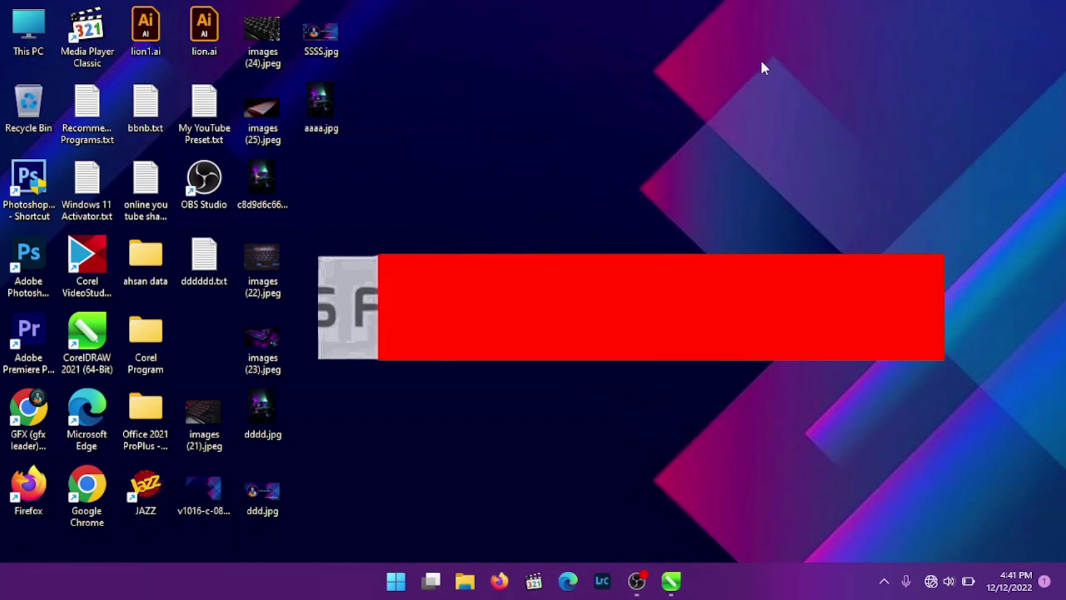